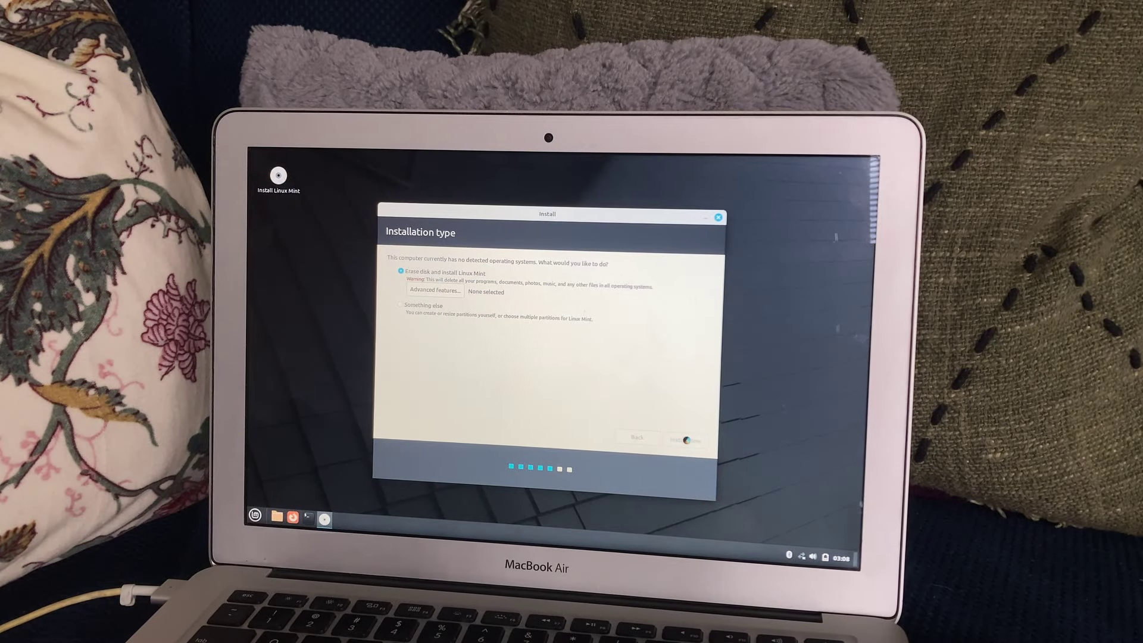
Install Linux Mint over the whole disk and set the time zone to Melbourne
left_click(686, 441)
left_click(669, 421)
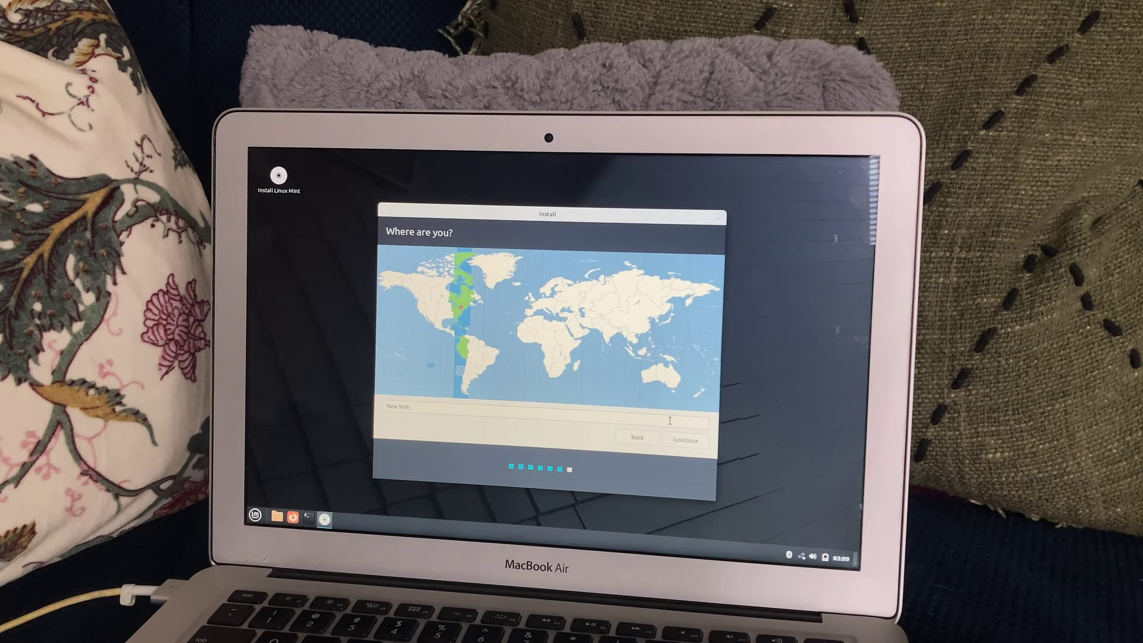
left_click(673, 387)
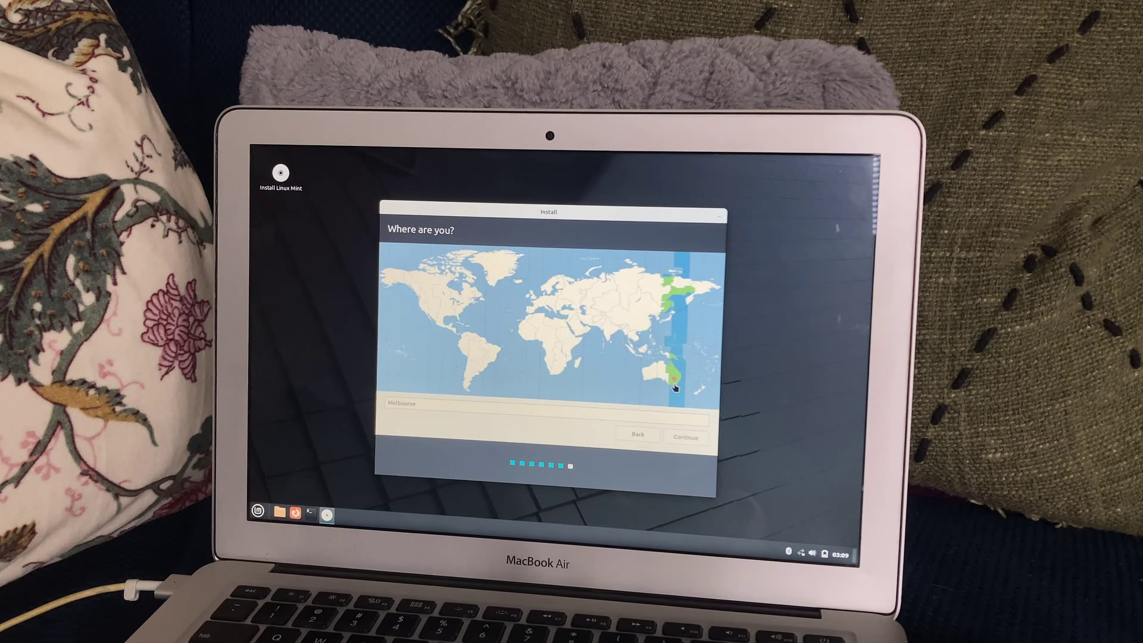
left_click(679, 436)
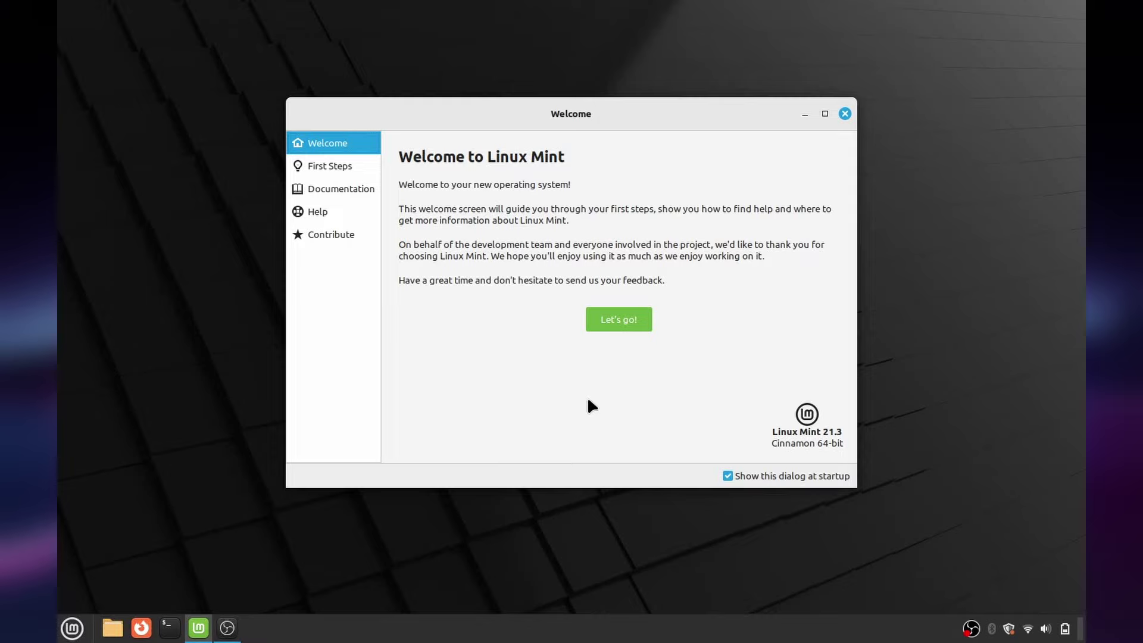
Turn off 'Show this dialog at startup' and scroll the First Steps page down to System Settings
left_click(728, 476)
left_click(329, 166)
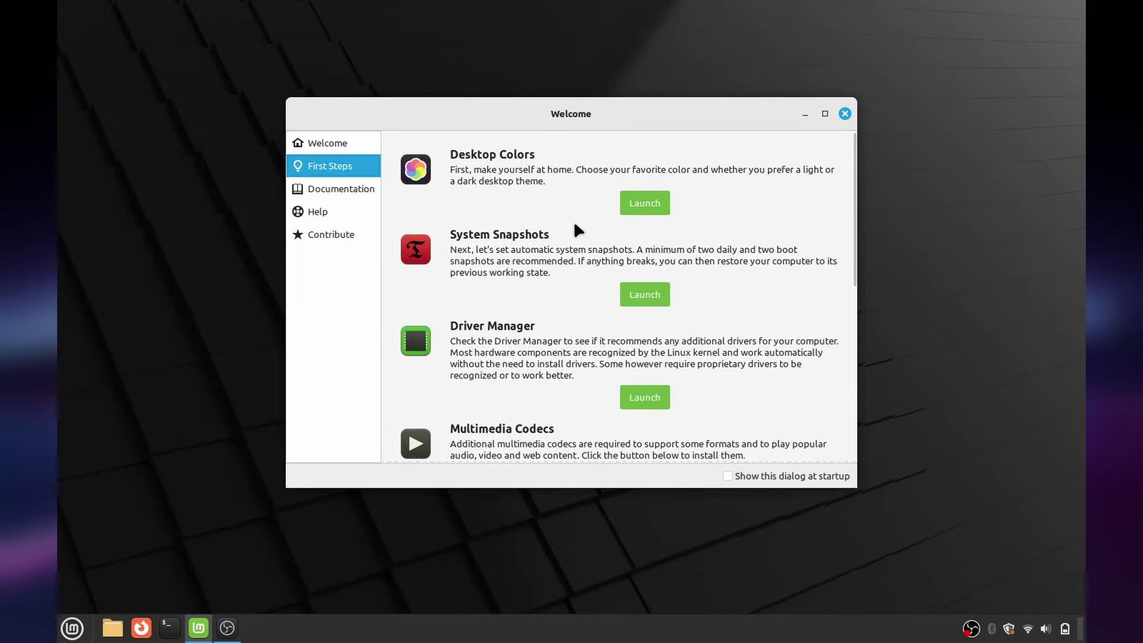
scroll(555, 369, "down", 5)
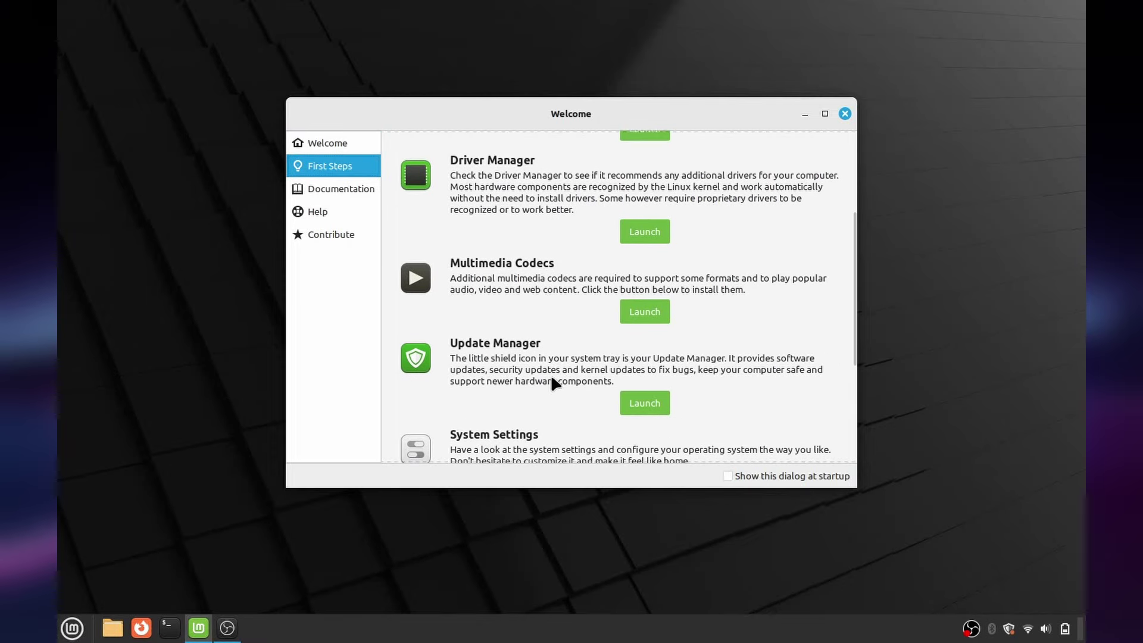
scroll(553, 379, "down", 6)
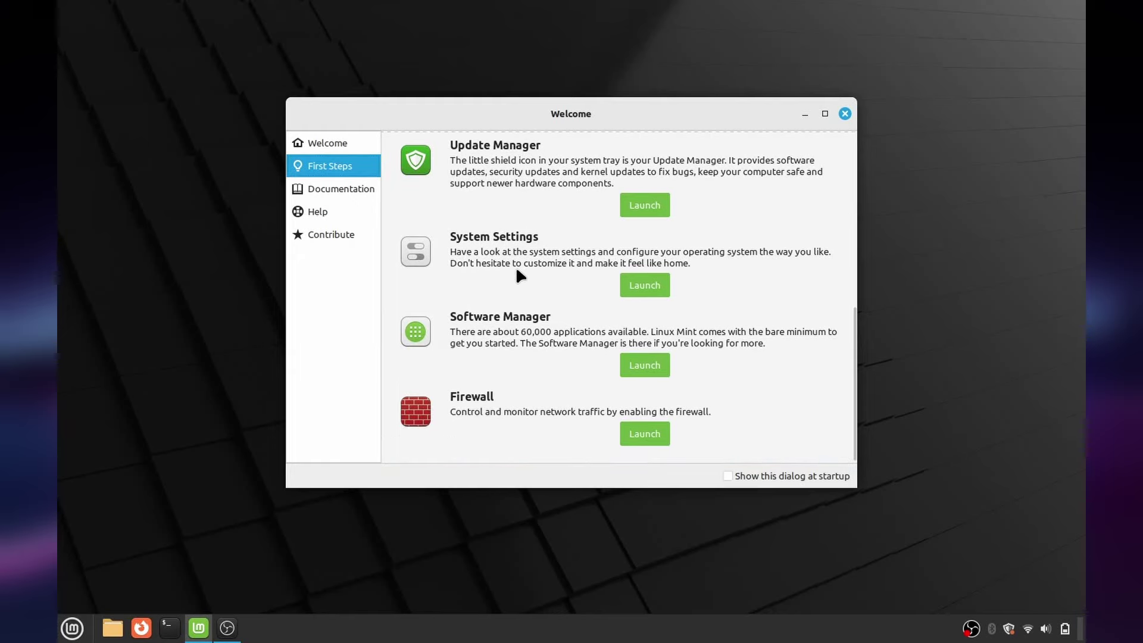
Switch the Cinnamon theme to the Dark appearance in System Settings
left_click(639, 280)
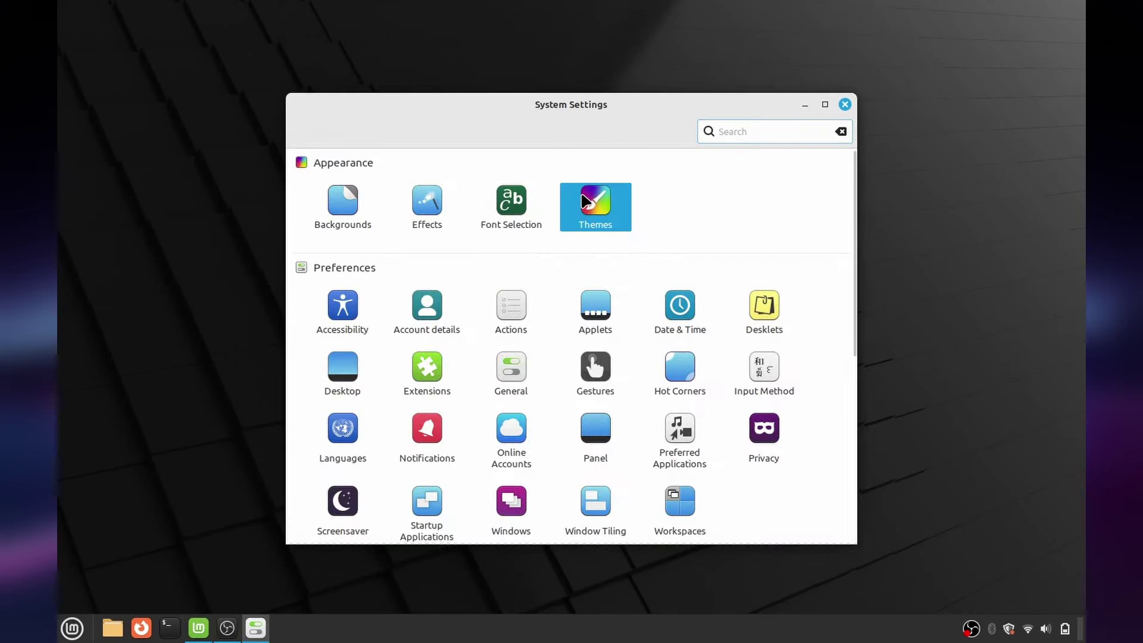
left_click(586, 201)
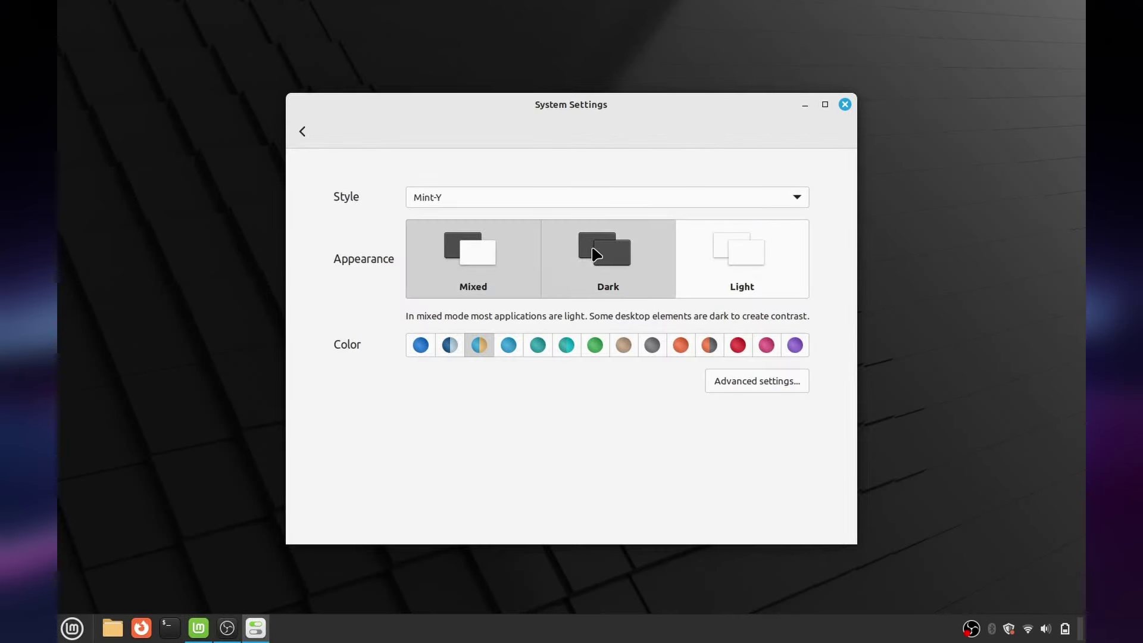
left_click(595, 255)
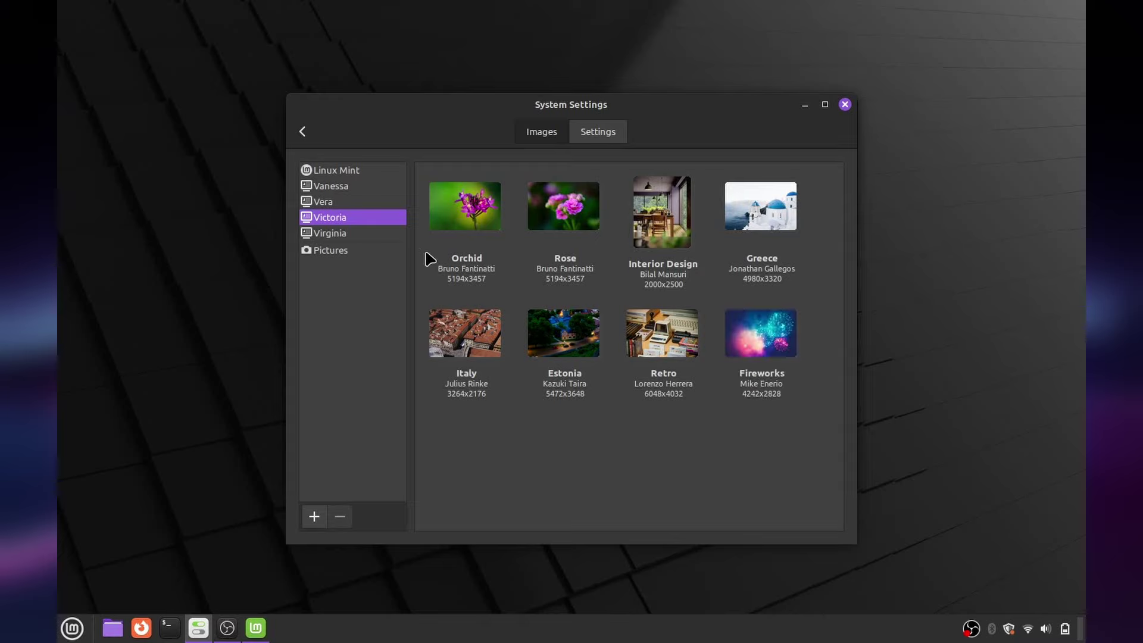
Set the Estonia photo as the wallpaper and close System Settings
left_click(569, 344)
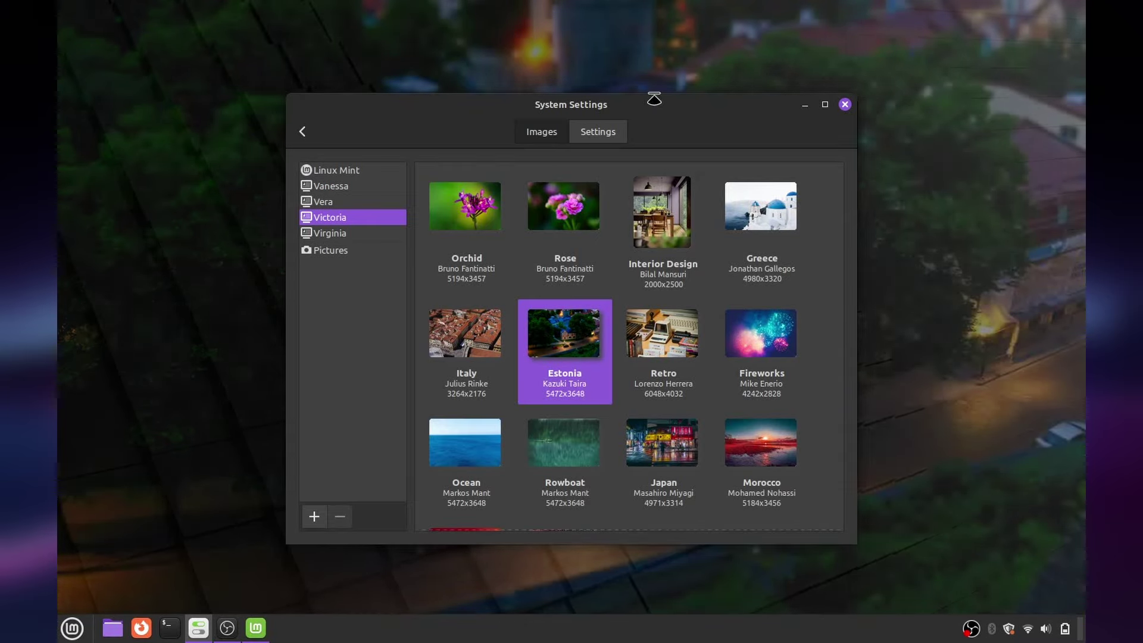
left_click_drag(654, 99, 664, 39)
left_click(859, 38)
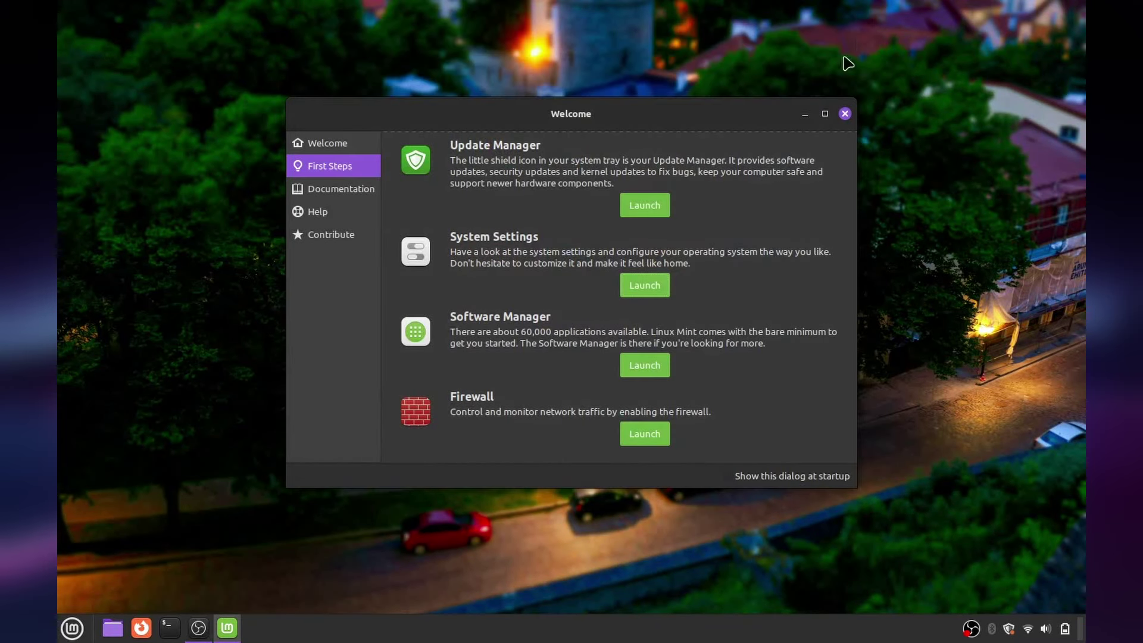
Close the Welcome window, toggle the Mint menu, and open the Home folder in Files
left_click(844, 115)
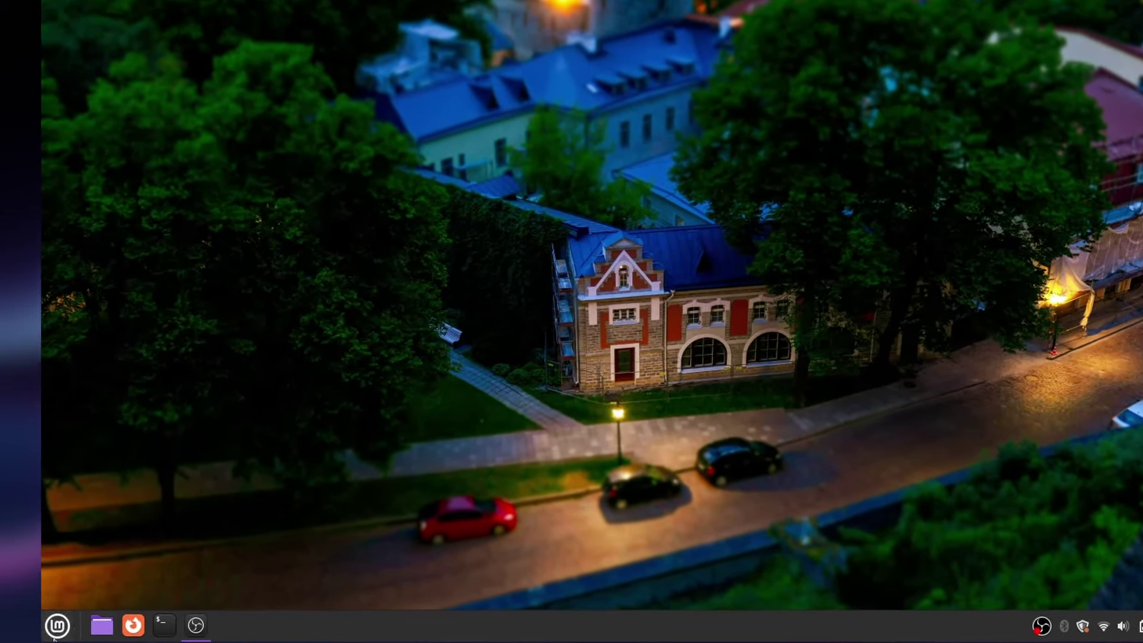
key("super")
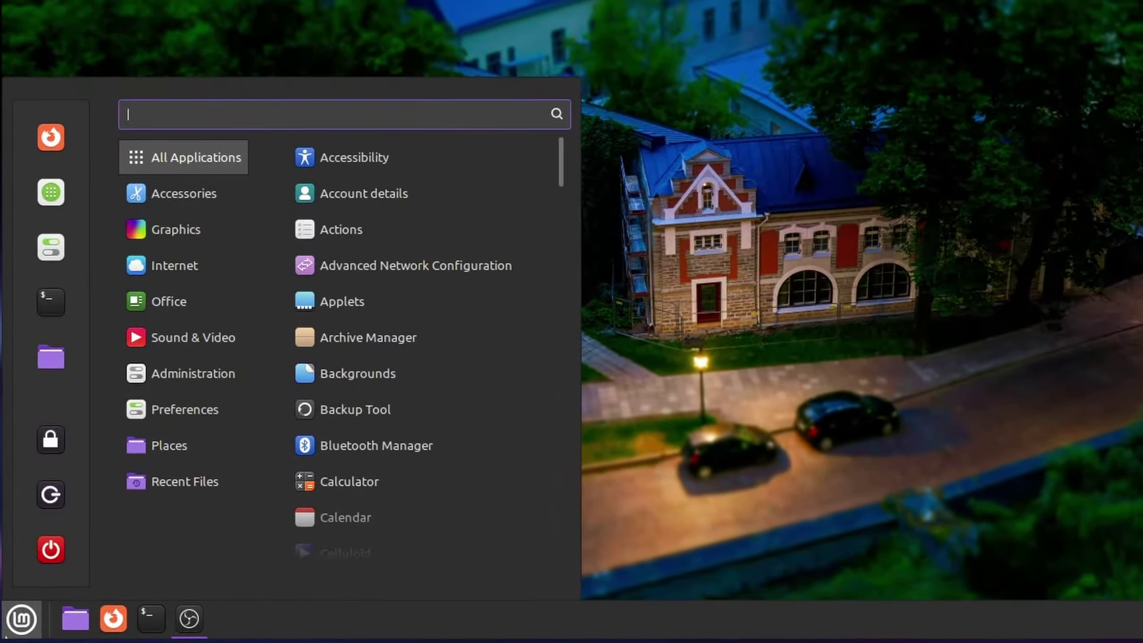
key("super")
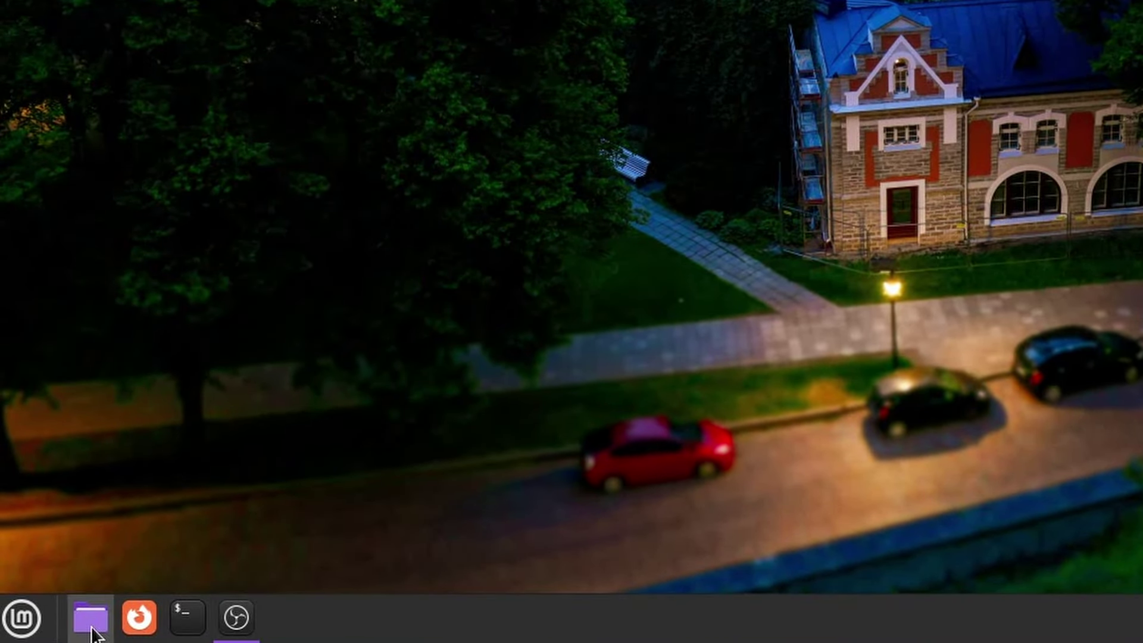
left_click(92, 631)
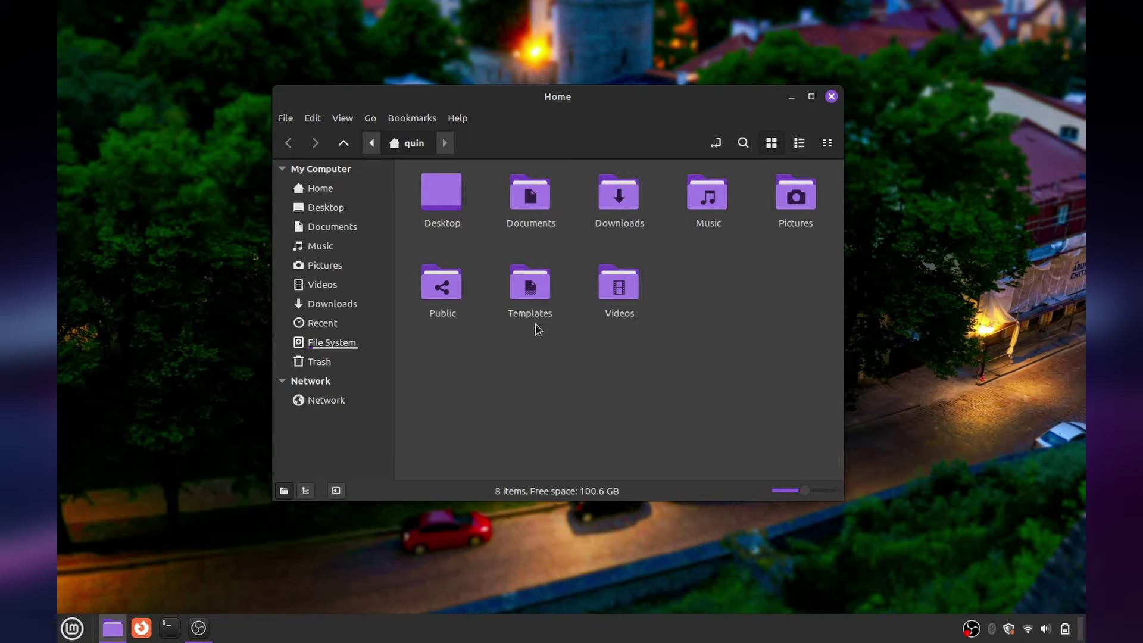
Check the empty Documents and Downloads folders, then close Nemo and bring up the menu
double_click(539, 192)
left_click(411, 148)
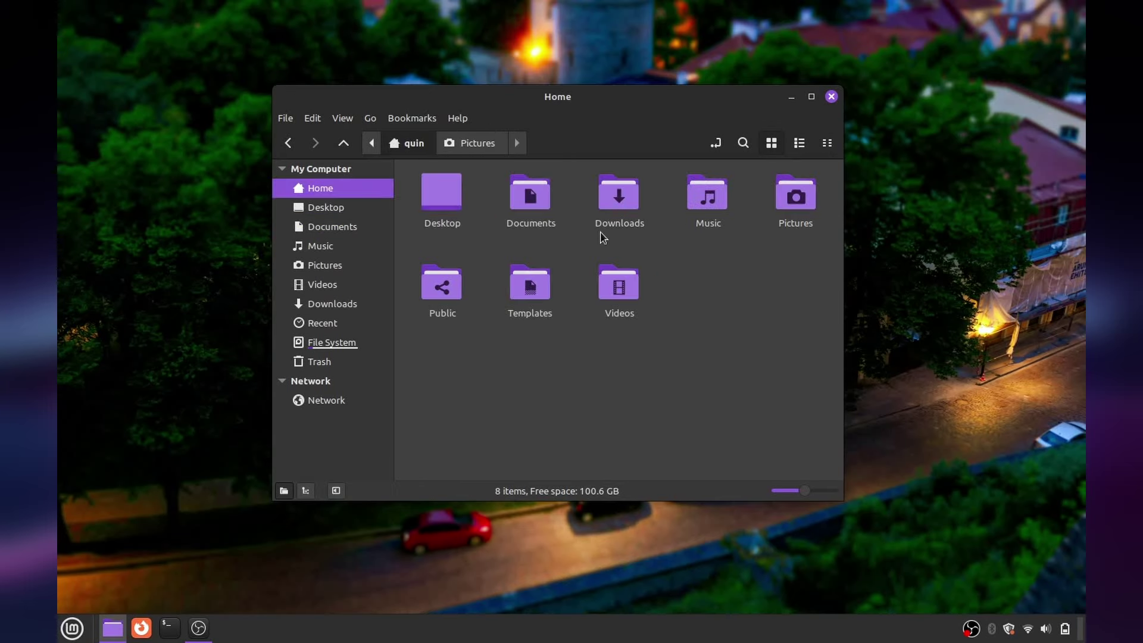
double_click(617, 191)
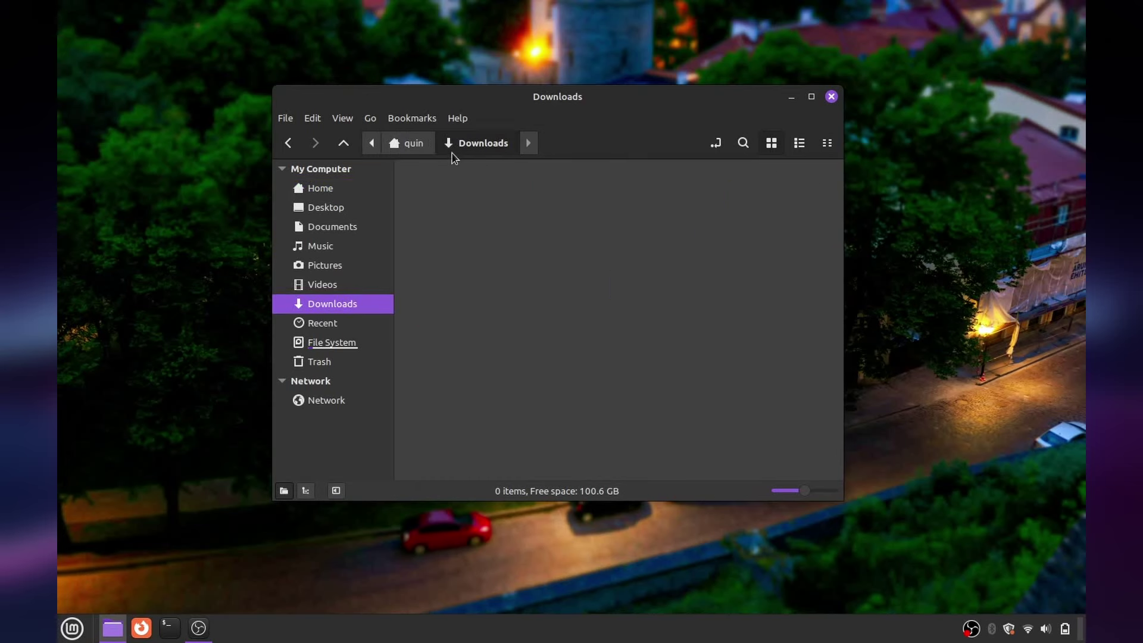
left_click(417, 144)
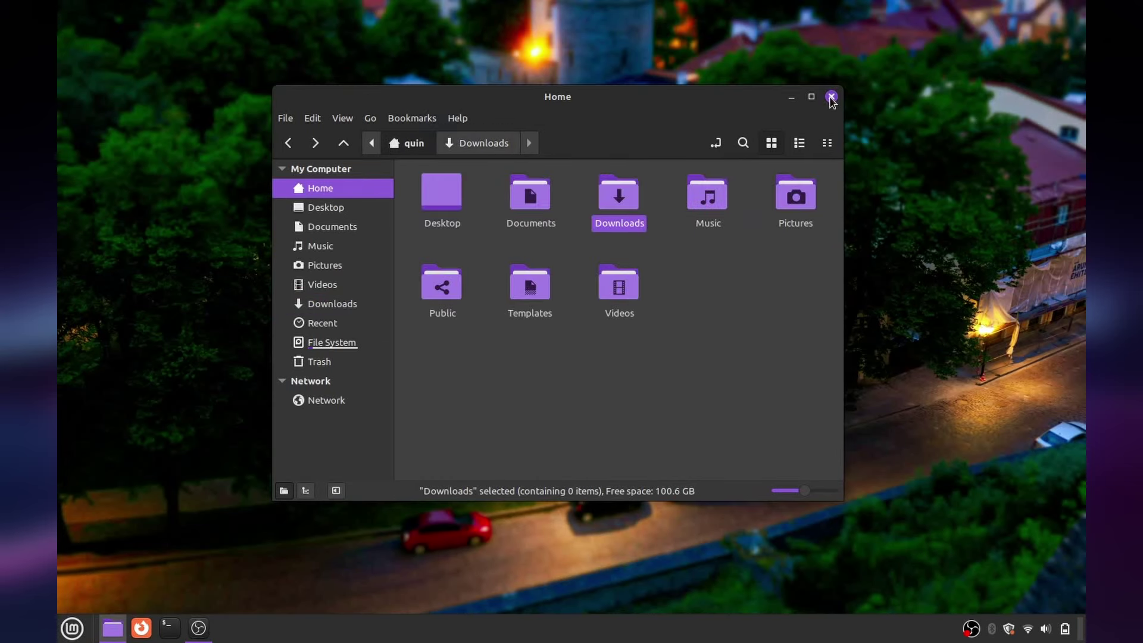
left_click(832, 97)
key("super")
Open System Settings from the menu and view the OS and hardware details in System Info
mouse_move(226, 478)
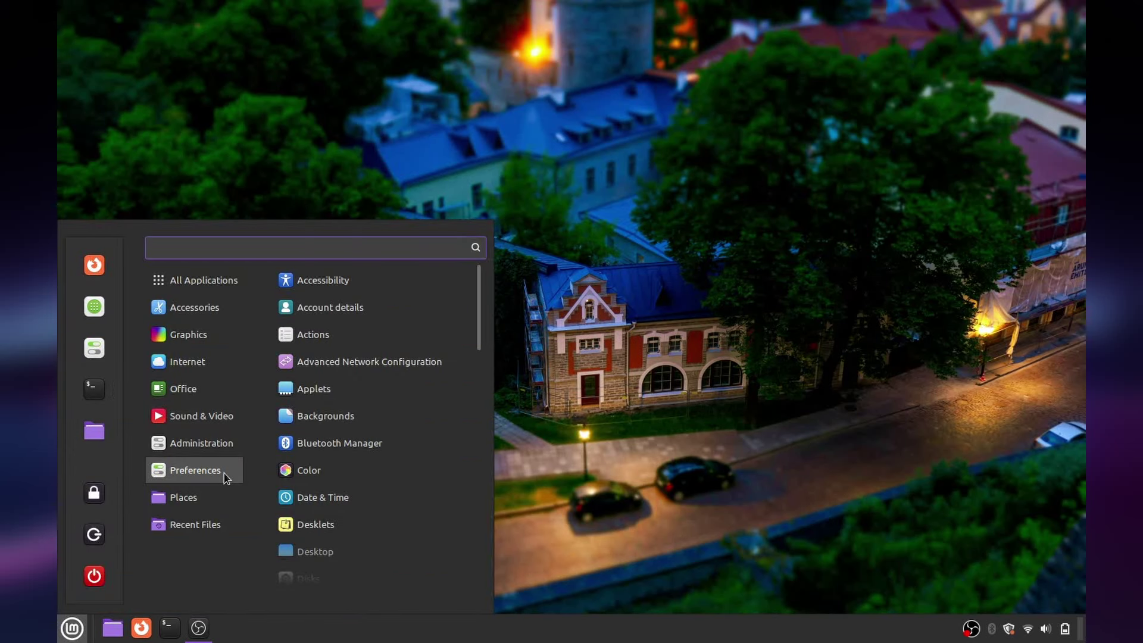
left_click(94, 348)
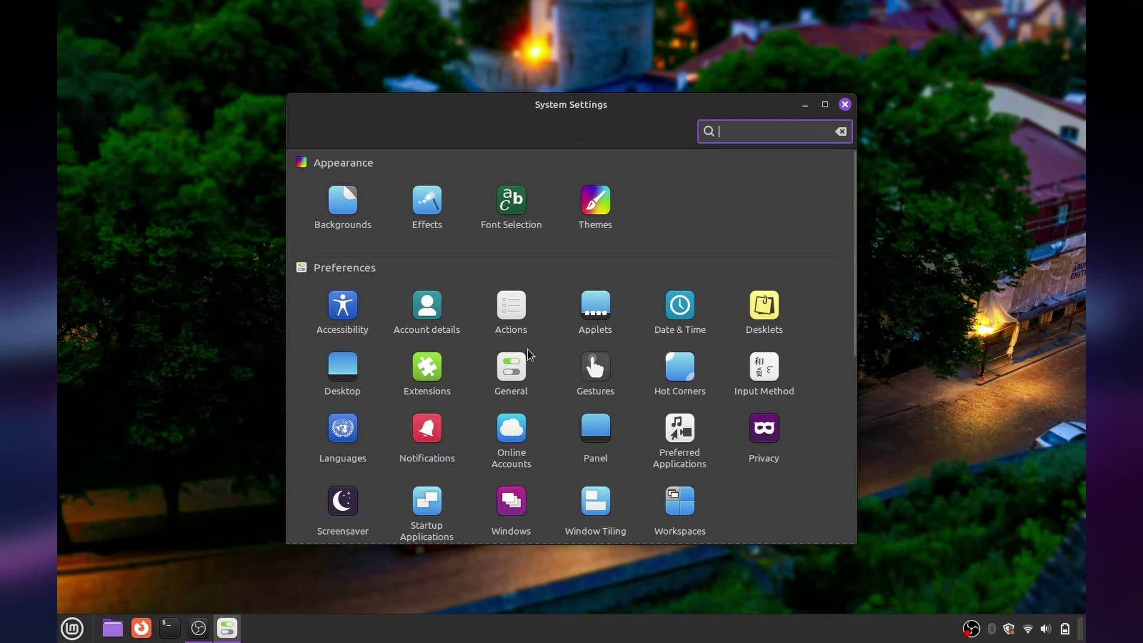
scroll(528, 349, "down", 5)
left_click(763, 351)
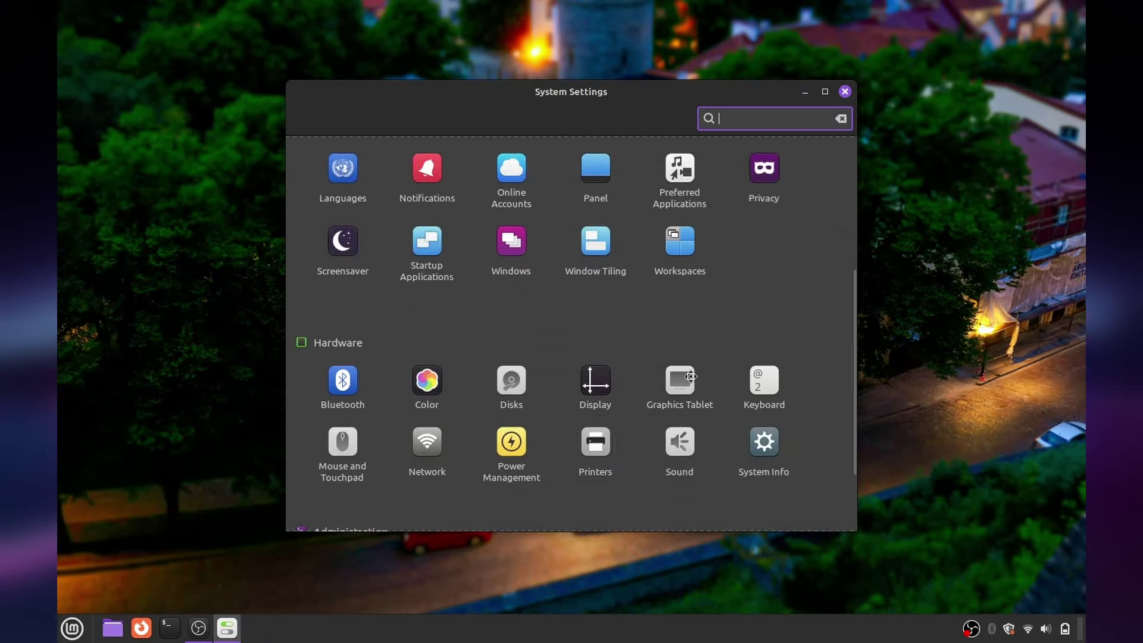
scroll(692, 380, "down", 3)
scroll(691, 376, "up", 10)
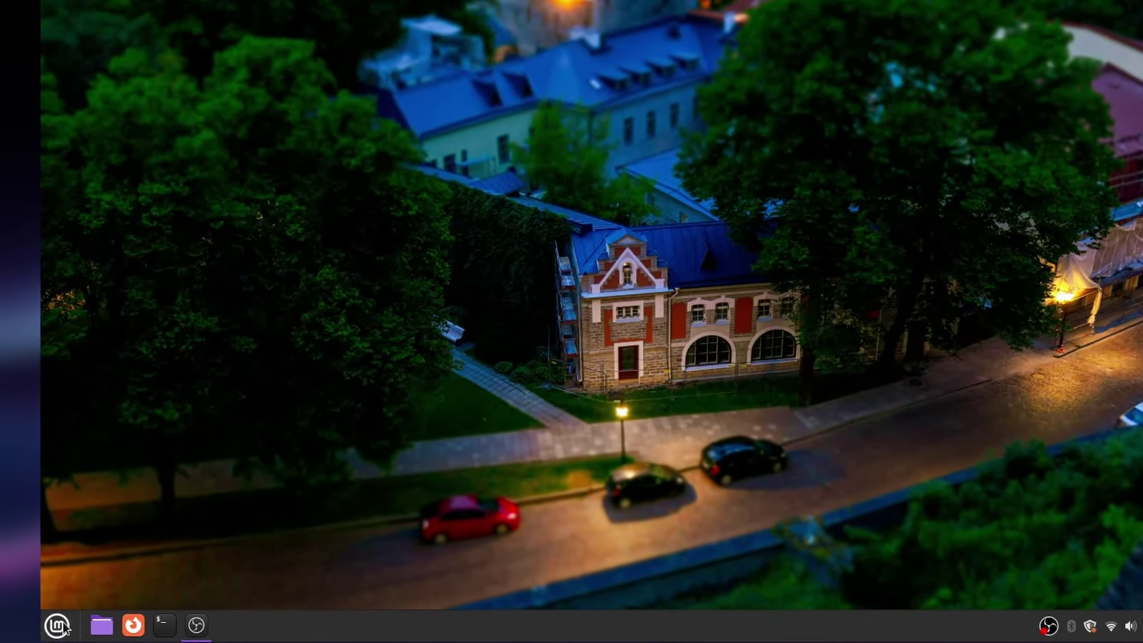
Browse the Office, Accessories, Administration and Preferences categories in the Mint menu
key("super")
left_click(188, 345)
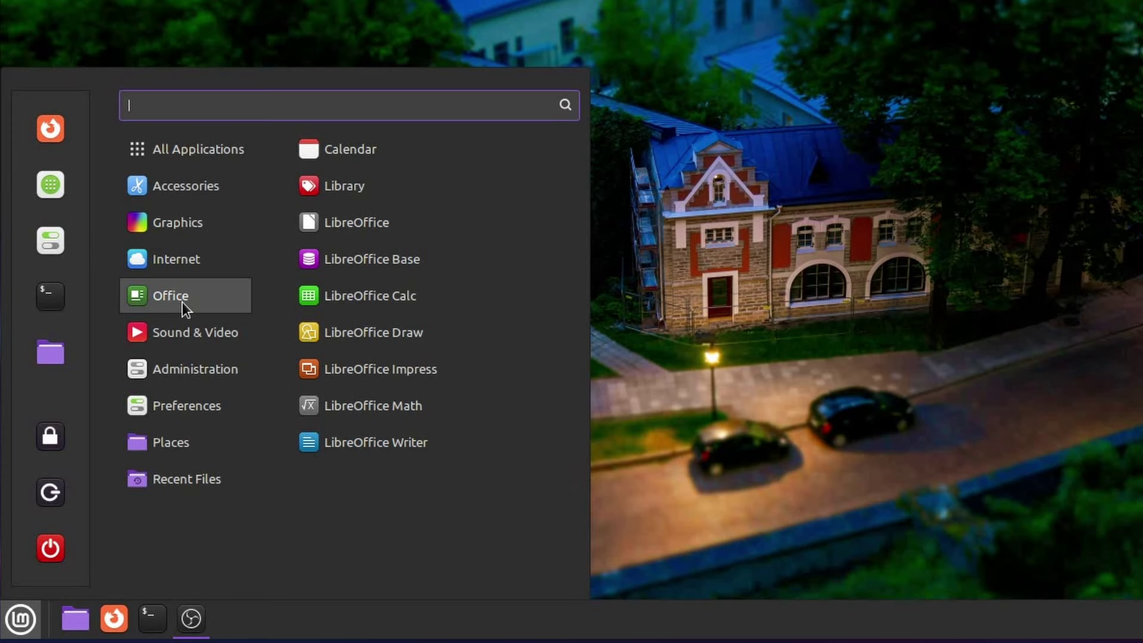
left_click(149, 195)
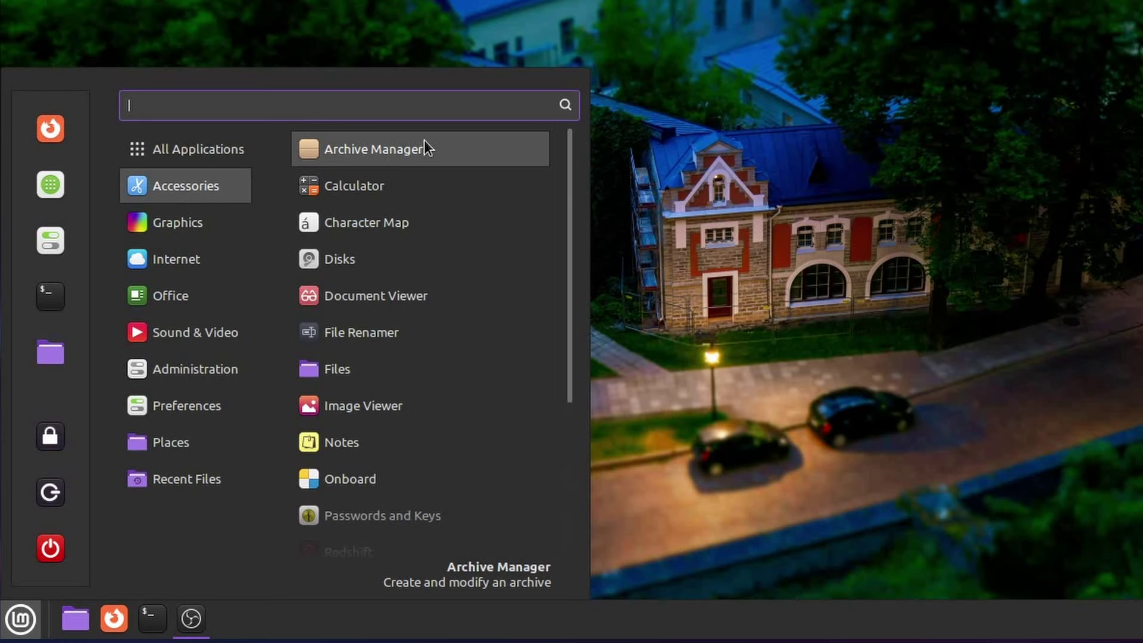
scroll(393, 220, "down", 3)
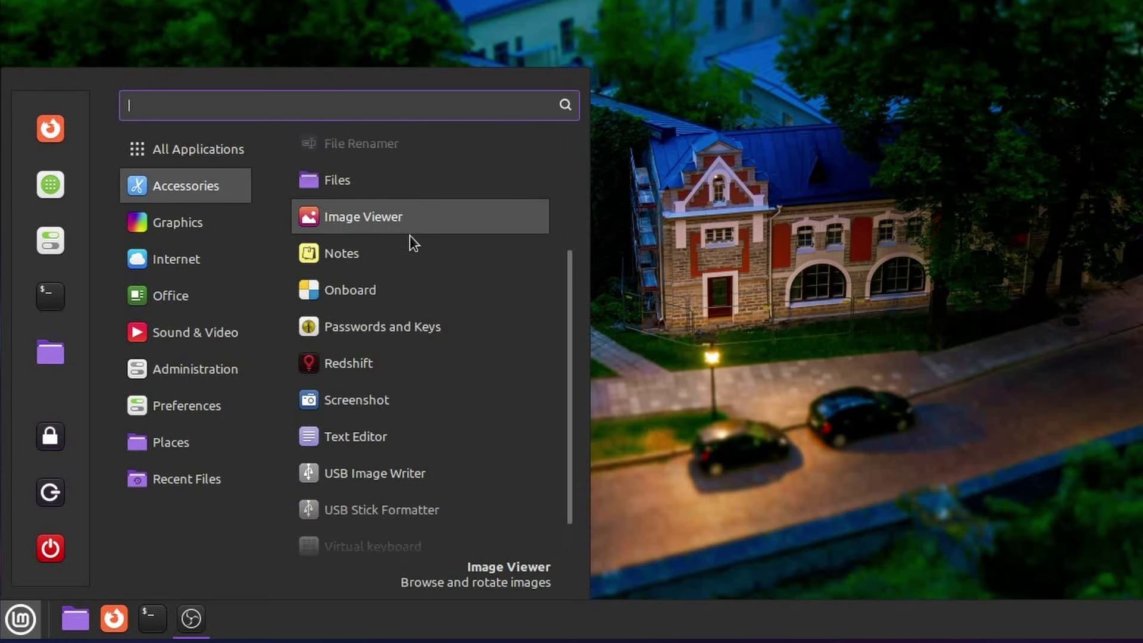
scroll(381, 397, "down", 1)
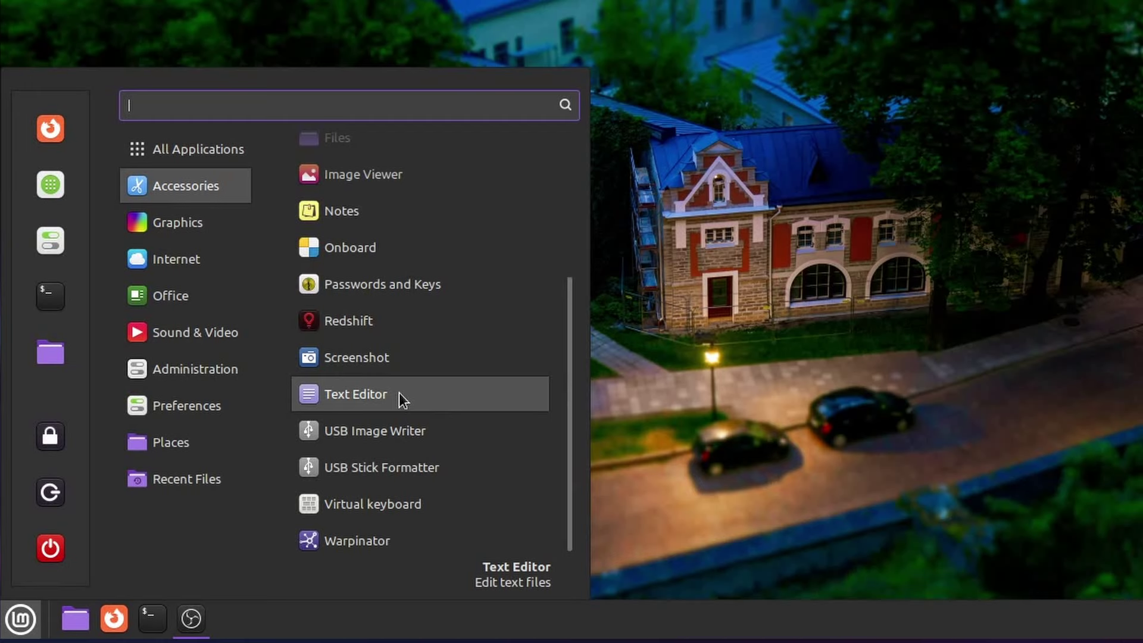
mouse_move(212, 230)
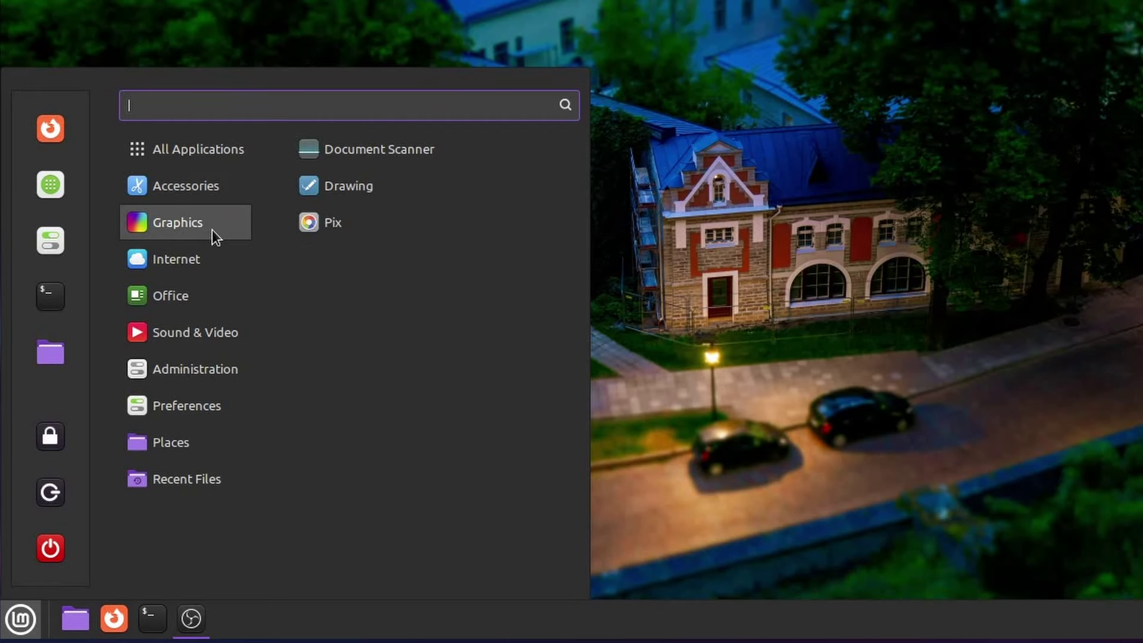
mouse_move(191, 256)
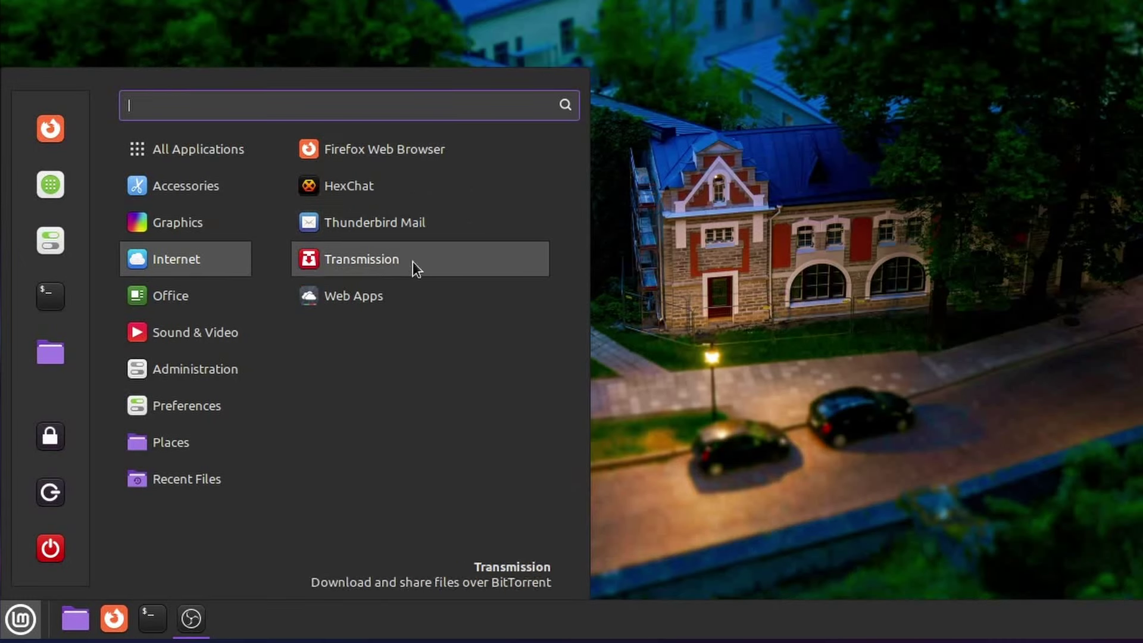
mouse_move(166, 302)
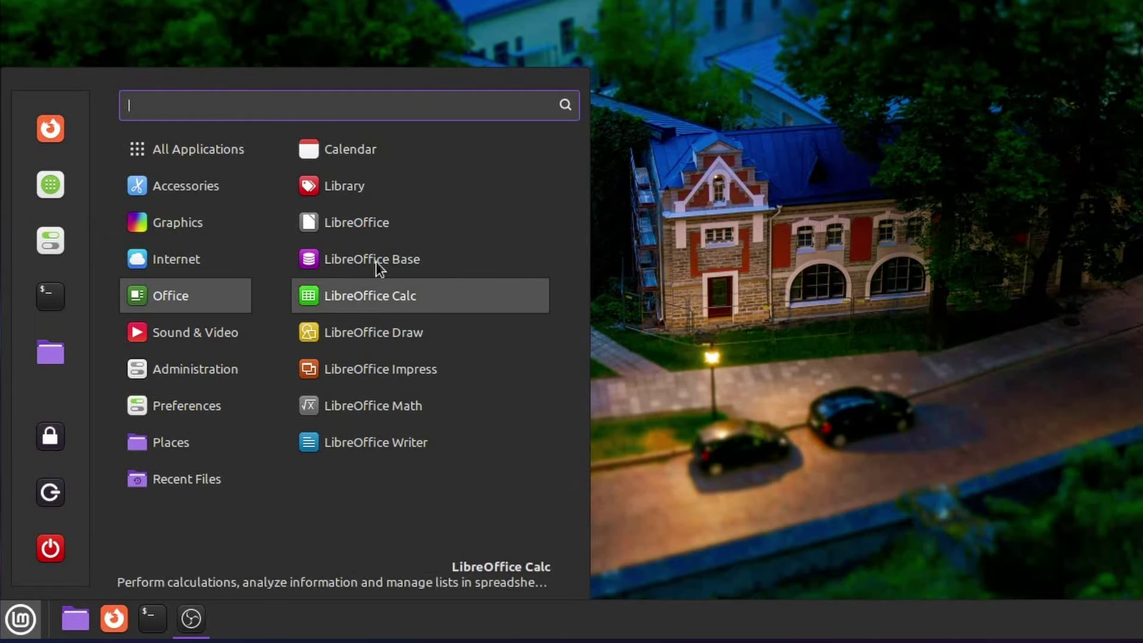
left_click(370, 444)
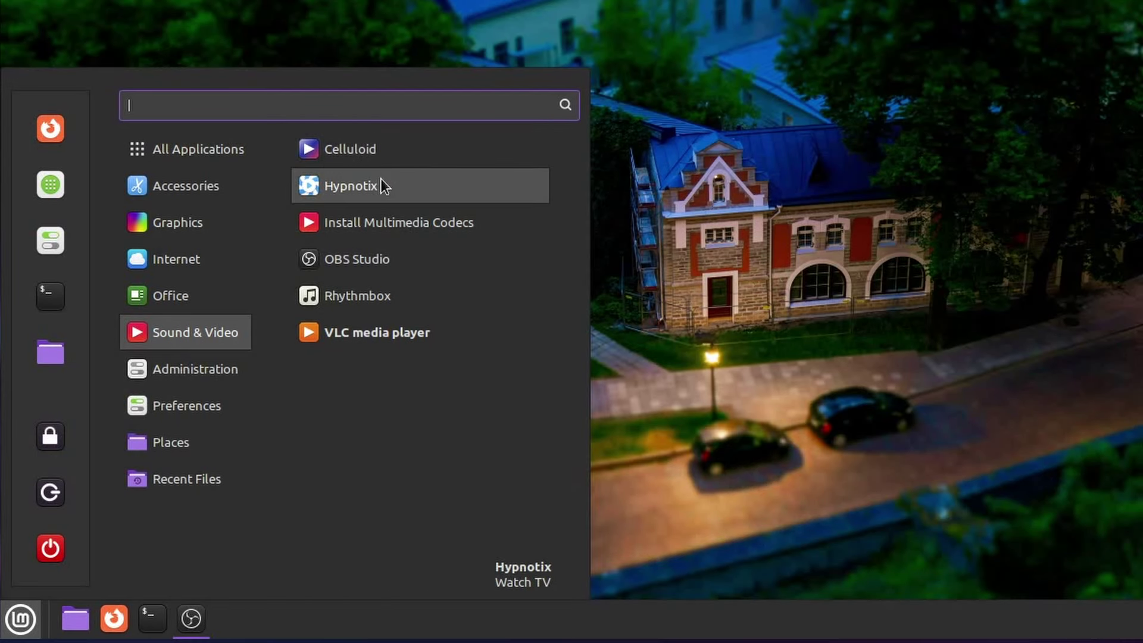
mouse_move(170, 370)
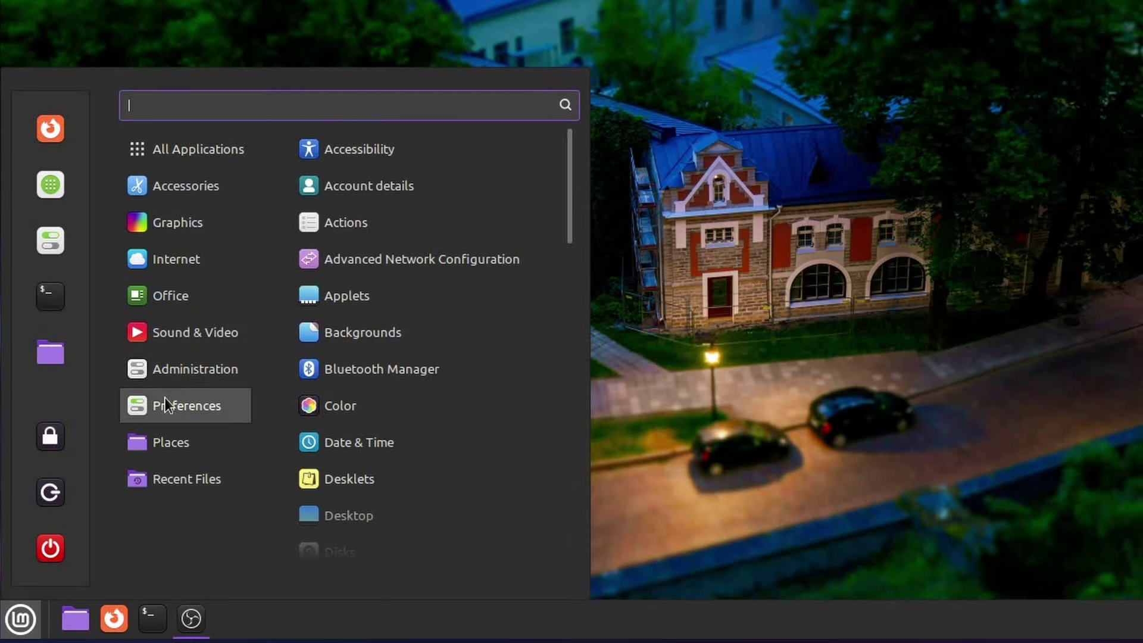
mouse_move(180, 412)
mouse_move(190, 165)
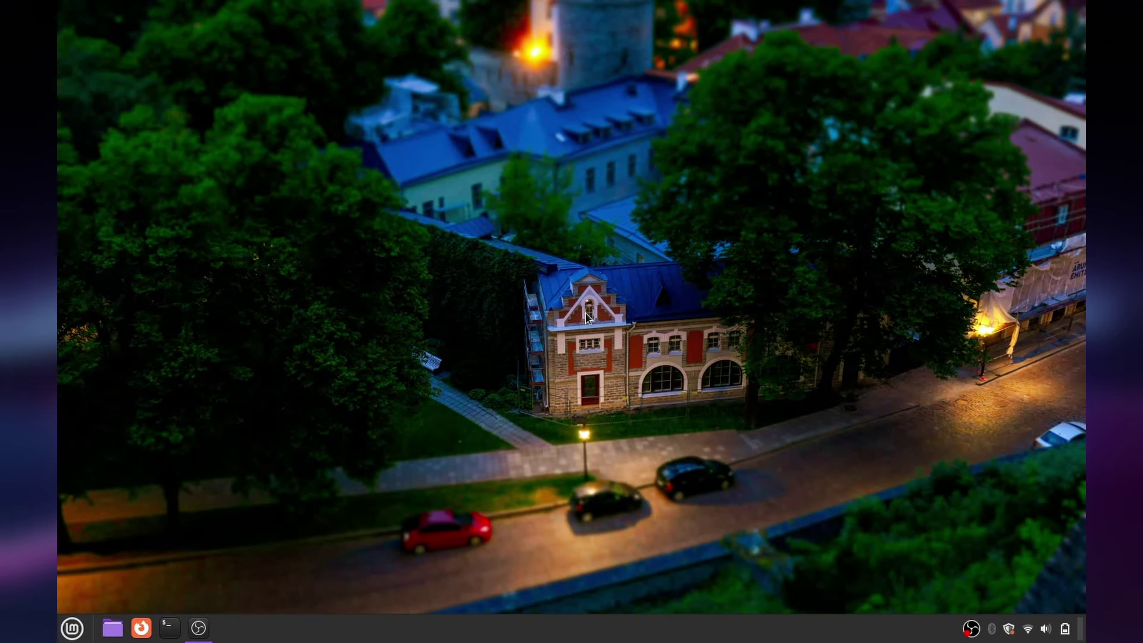
In a new terminal, run a made-up command to see it rejected, then run neofetch
left_click(170, 627)
type("dfkgjhdkfhgjkfd")
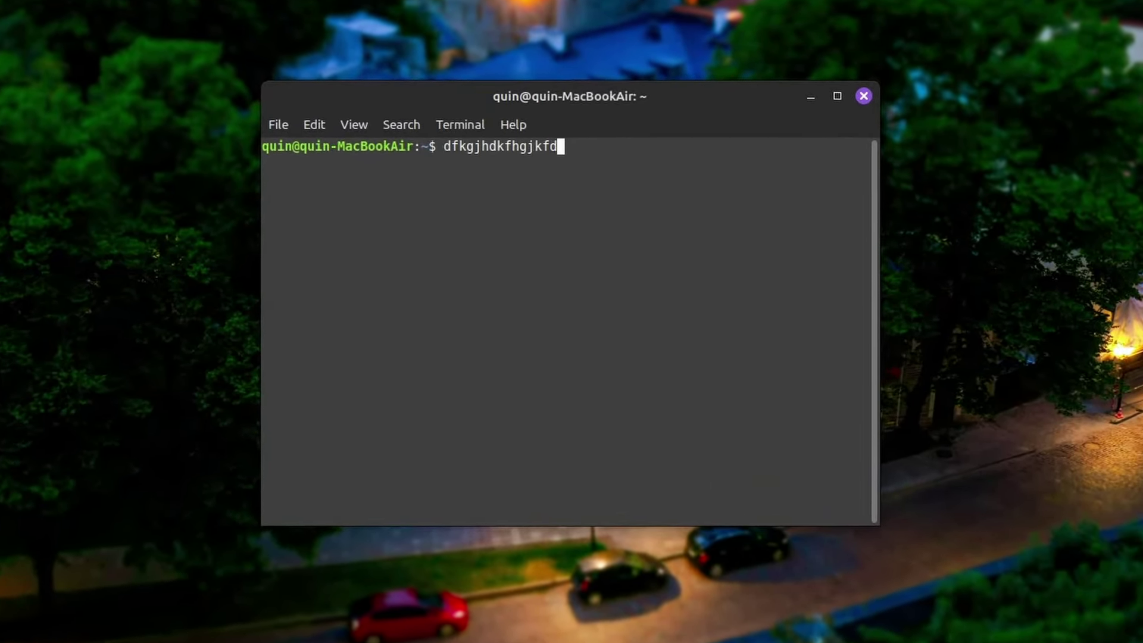
key("Return")
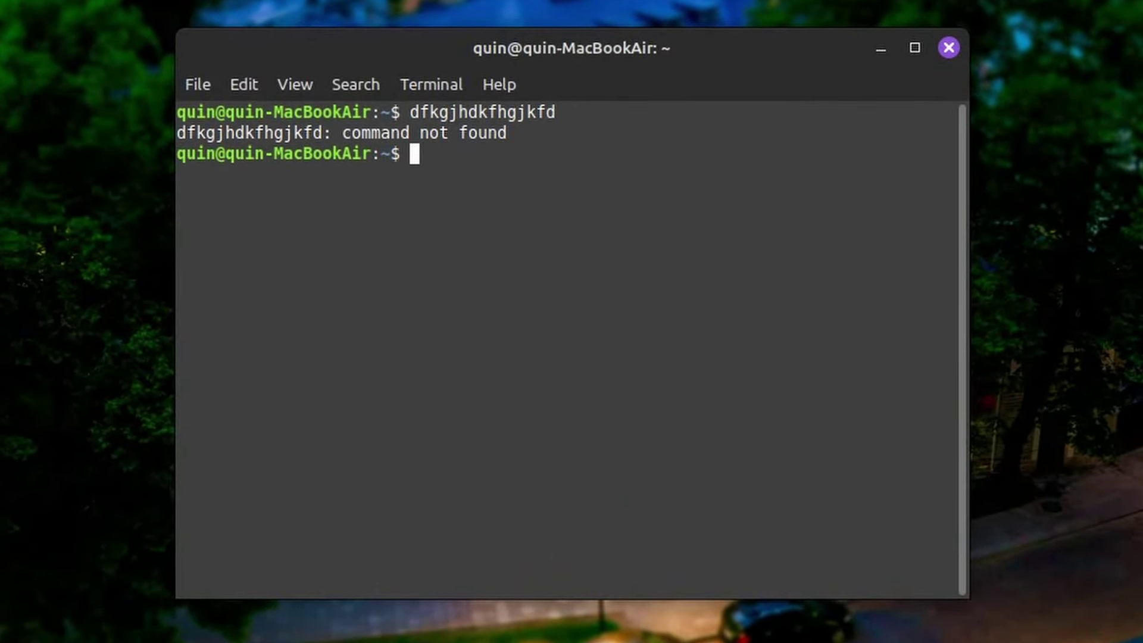
type("neofetch")
key("Return")
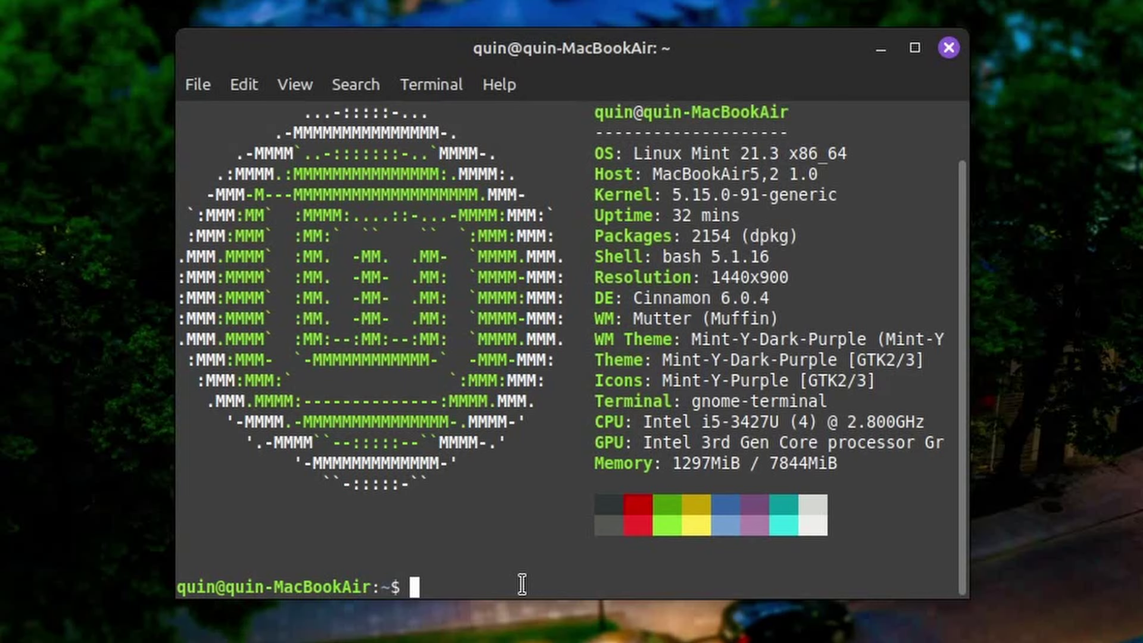
Install GIMP with 'sudo apt-get install gimp', confirming with y, then run 'sudo apt-get update'
type("sudo")
type("apt-get ")
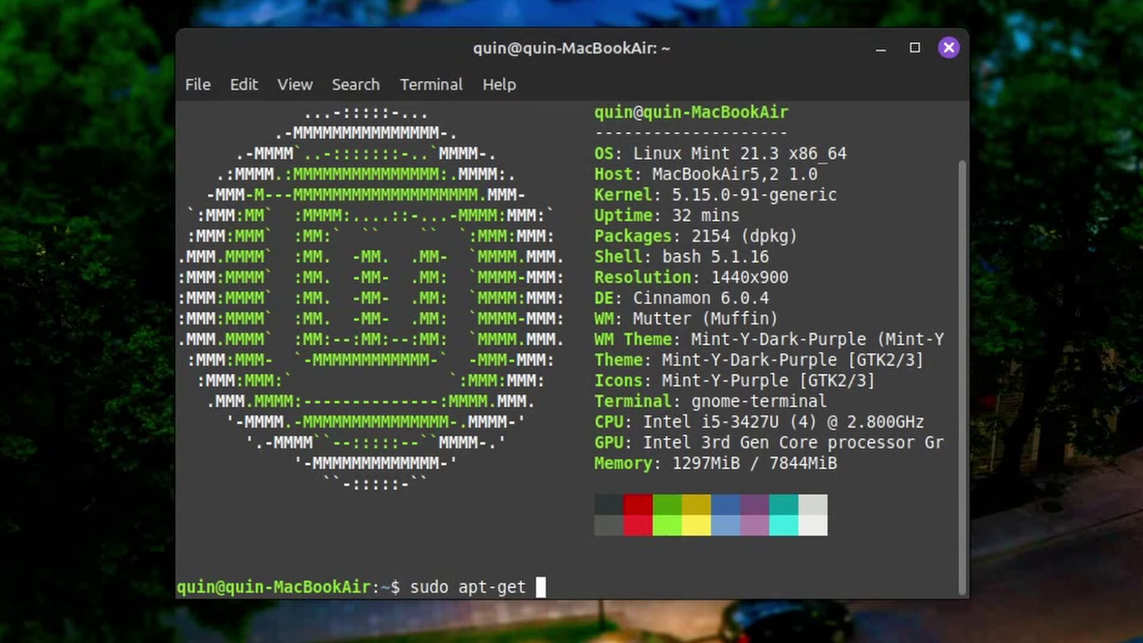
type("install gimp")
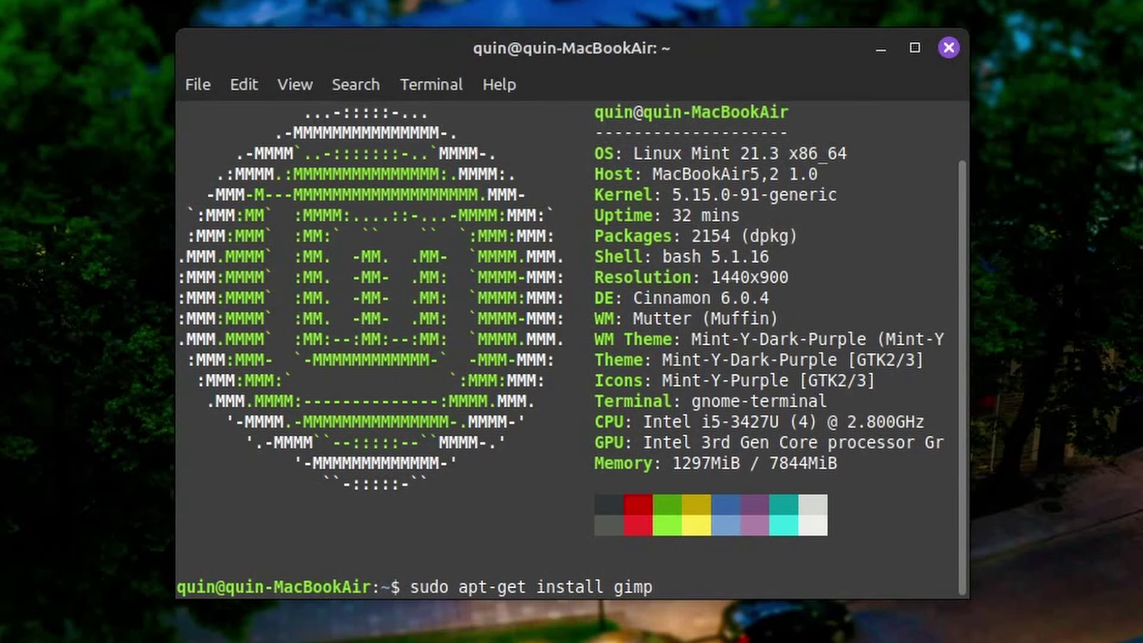
key("Return")
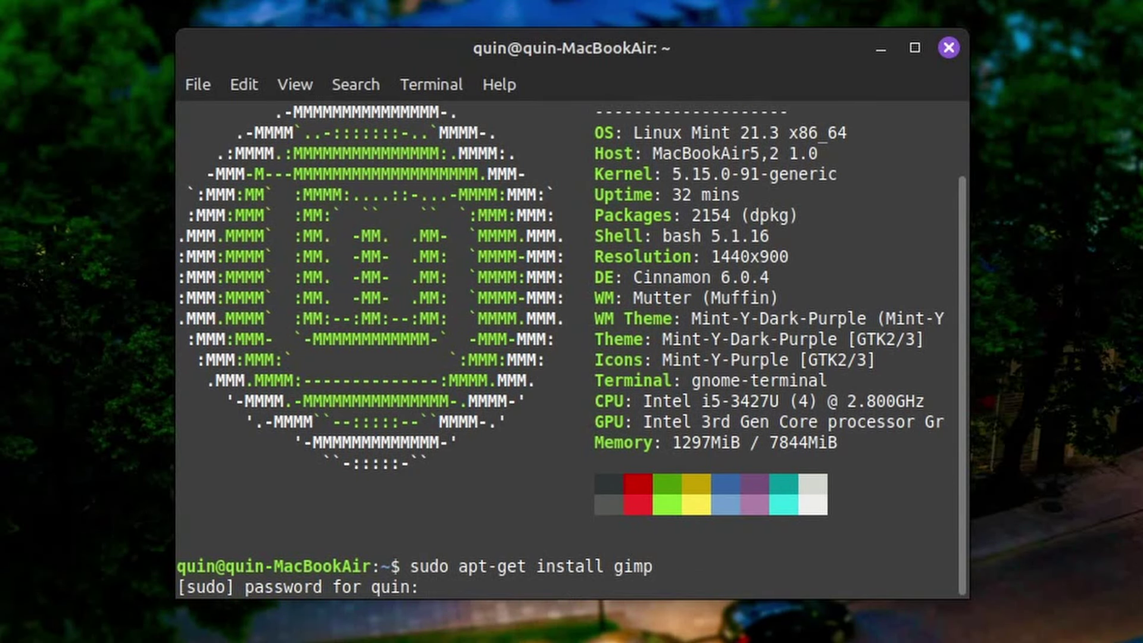
type("********")
key("Return")
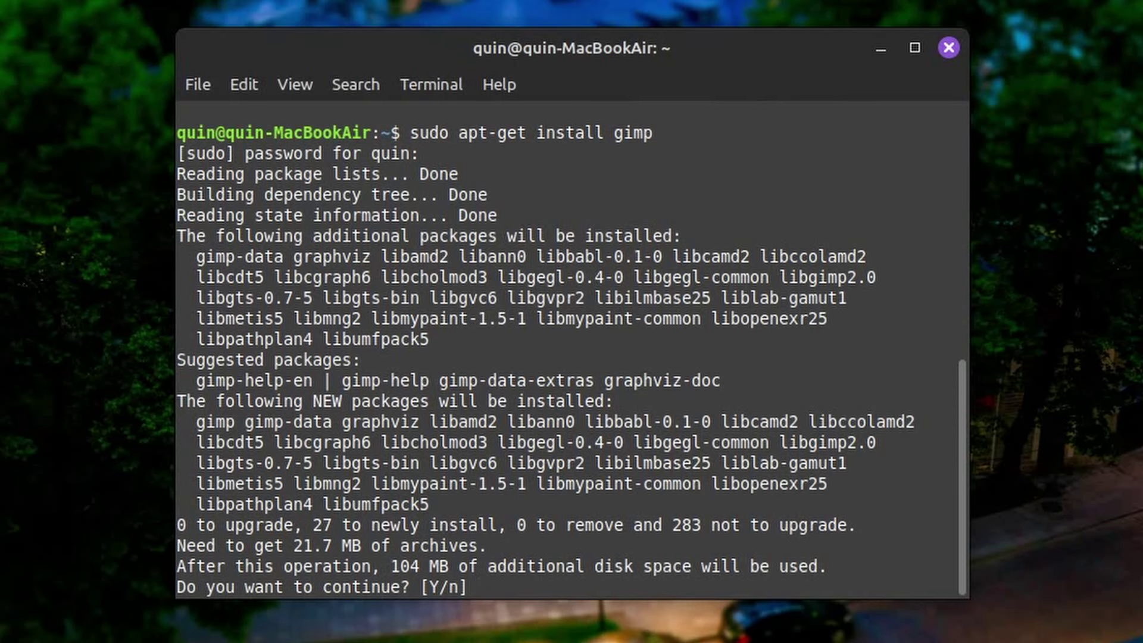
type("y")
key("Return")
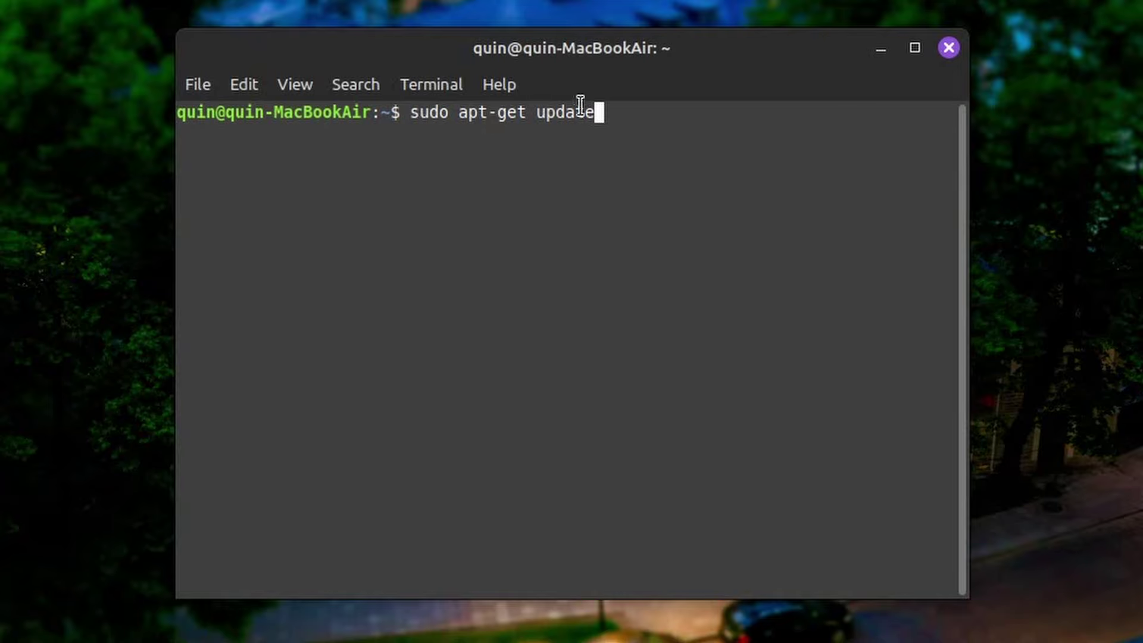
key("Return")
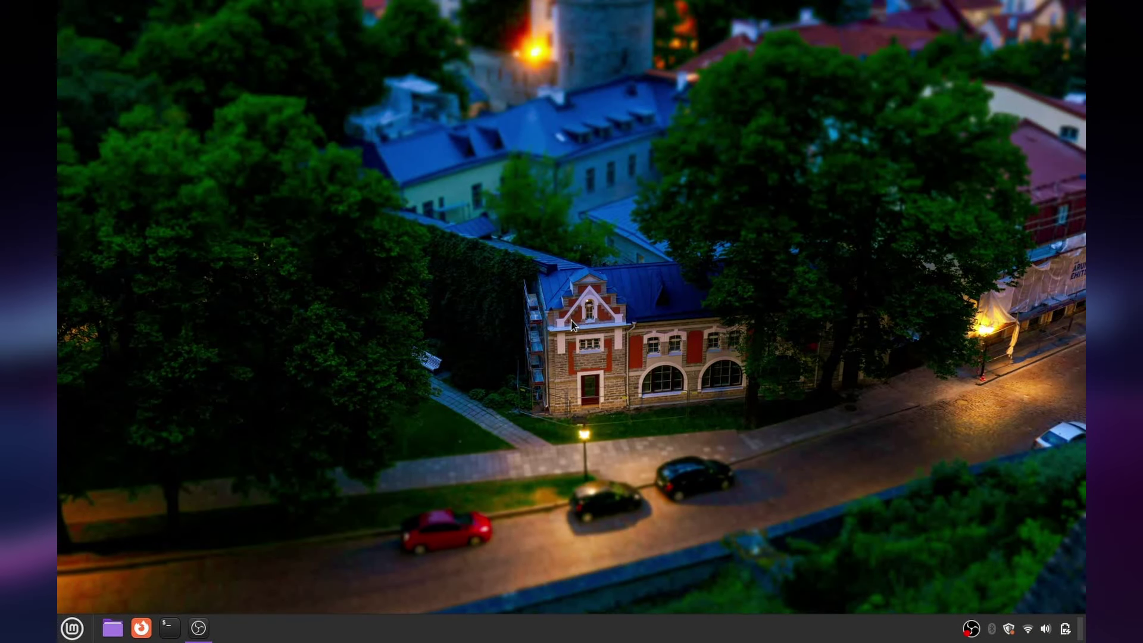
Launch Software Manager from the Mint menu and browse its Games category
key("super")
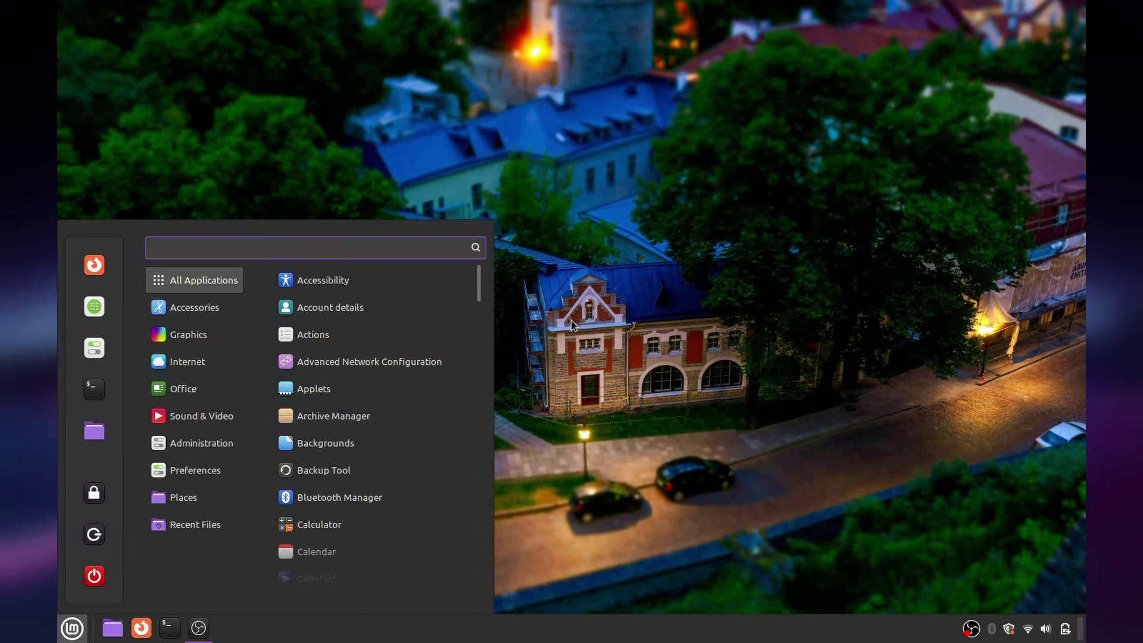
left_click(93, 307)
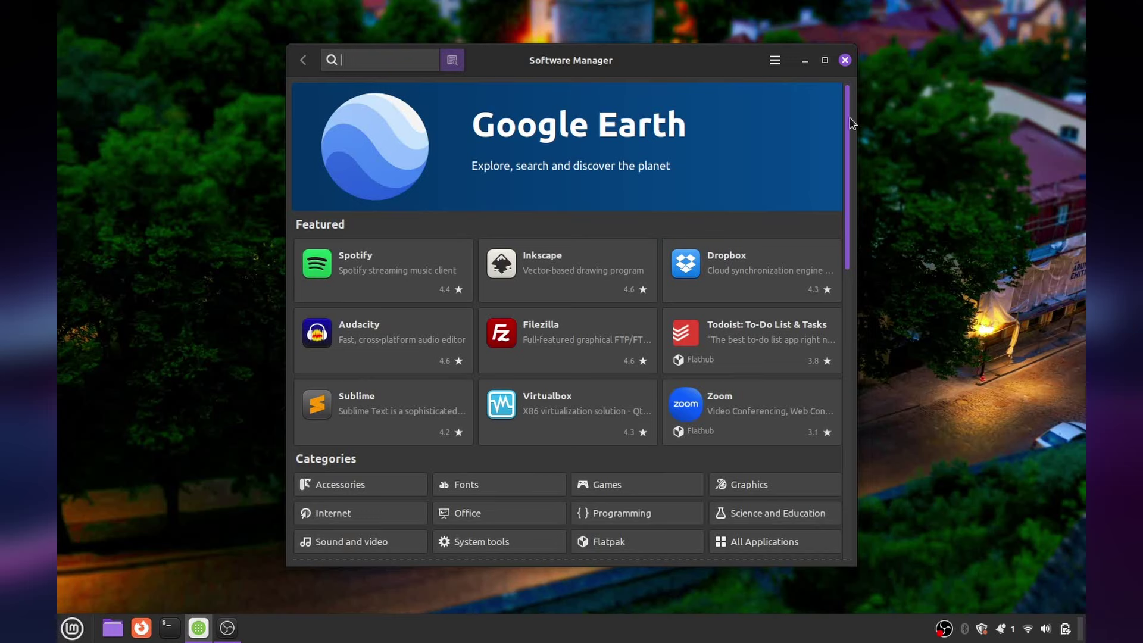
left_click(606, 484)
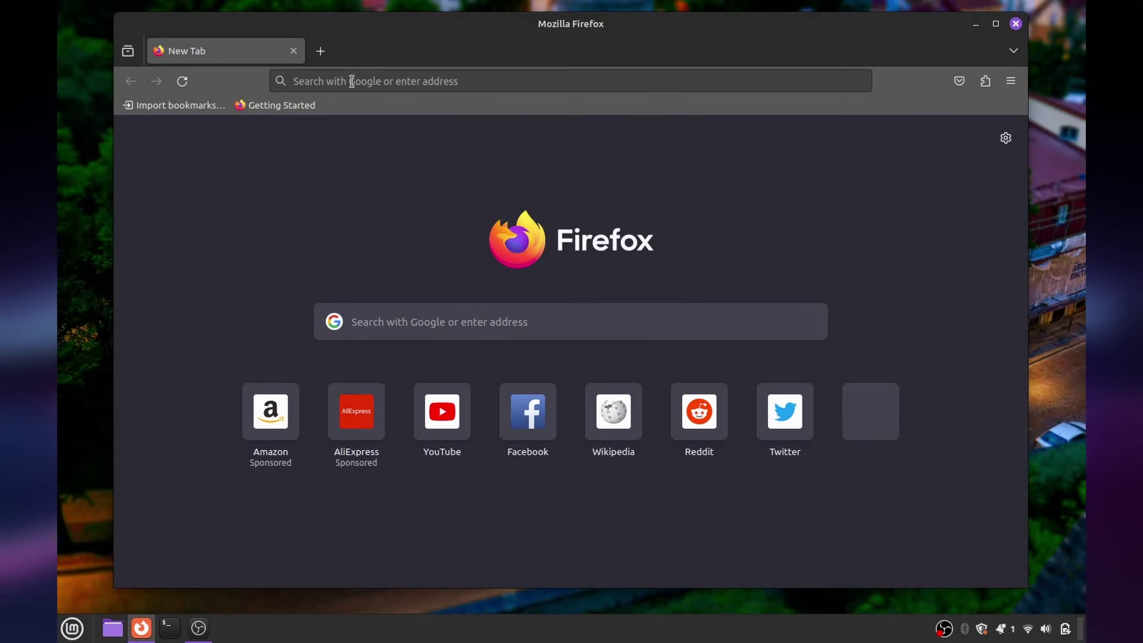
Search 'discord' from the Firefox address bar and download the Linux deb package, discord-0.0.56.deb
left_click(351, 81)
type("discord")
key("Return")
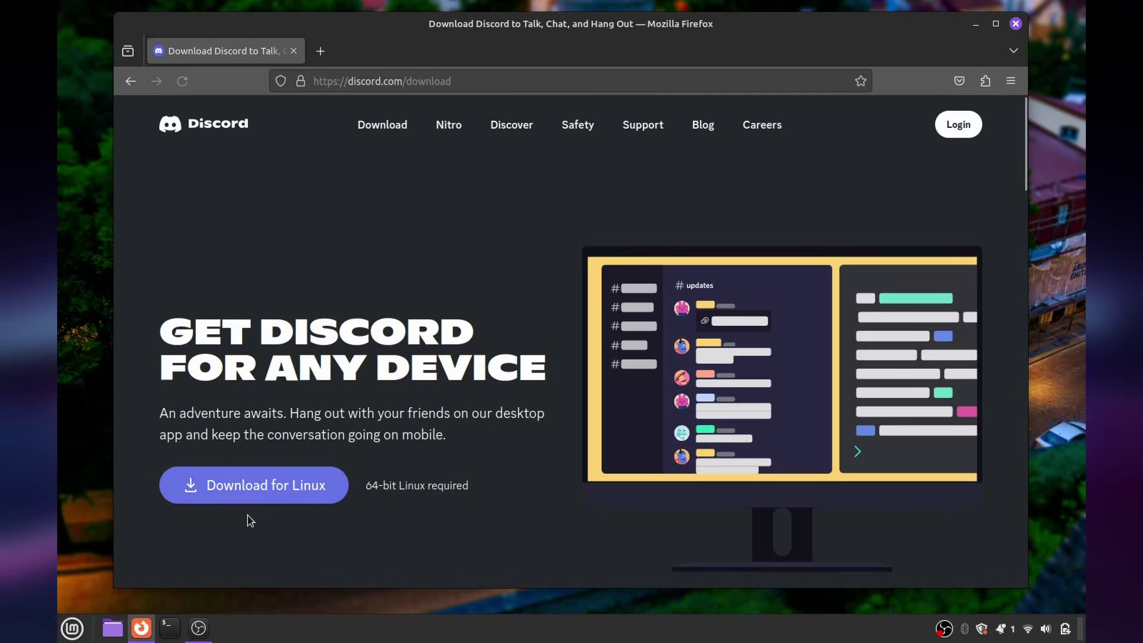
left_click(255, 496)
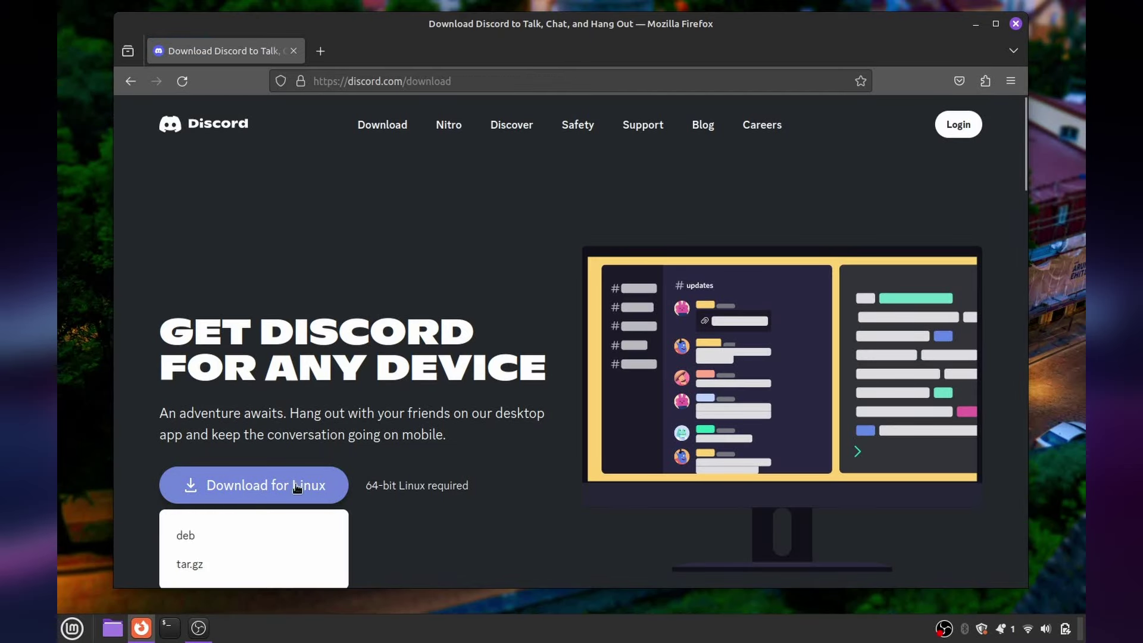
scroll(369, 503, "down", 4)
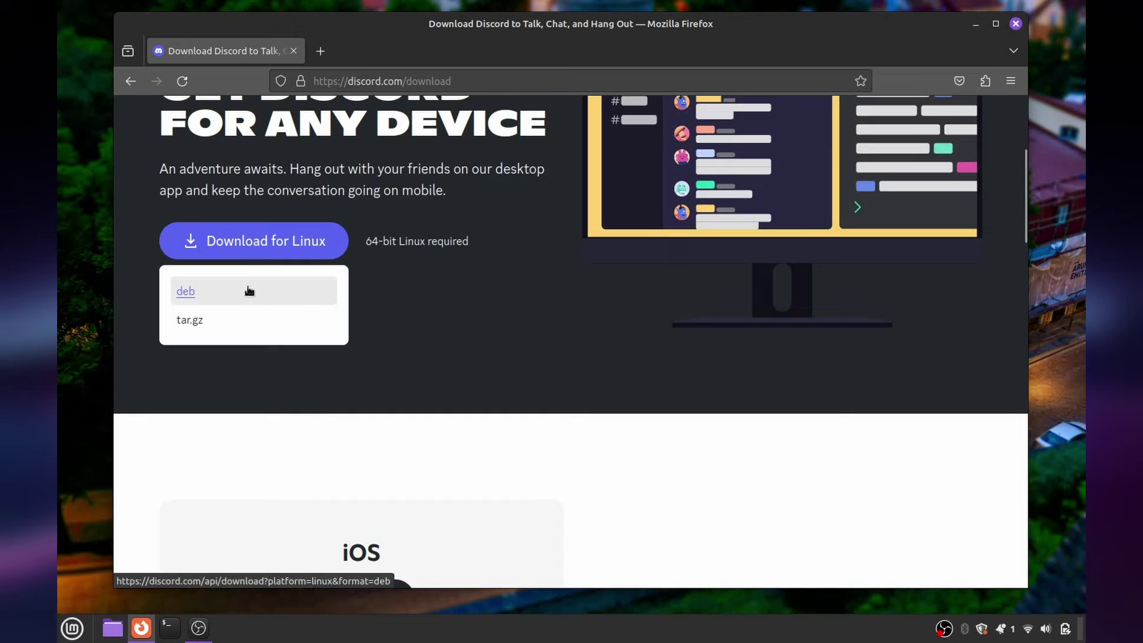
left_click(187, 294)
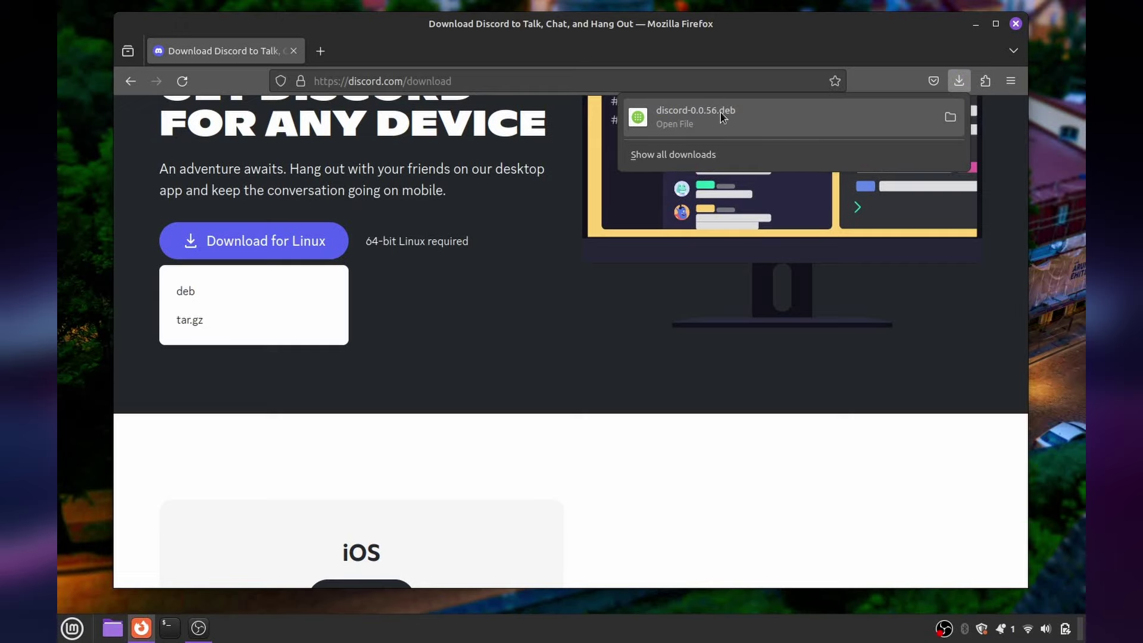
Install the downloaded discord 0.0.56 .deb in the Package Installer, authenticating with the administrator password
left_click(688, 119)
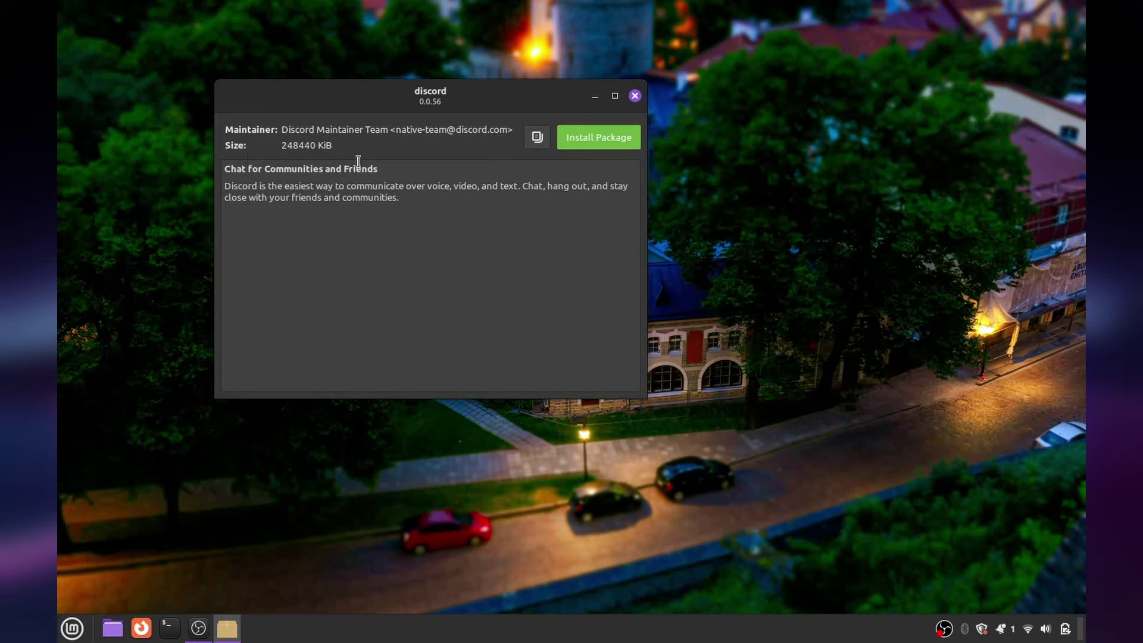
left_click(592, 138)
type("********")
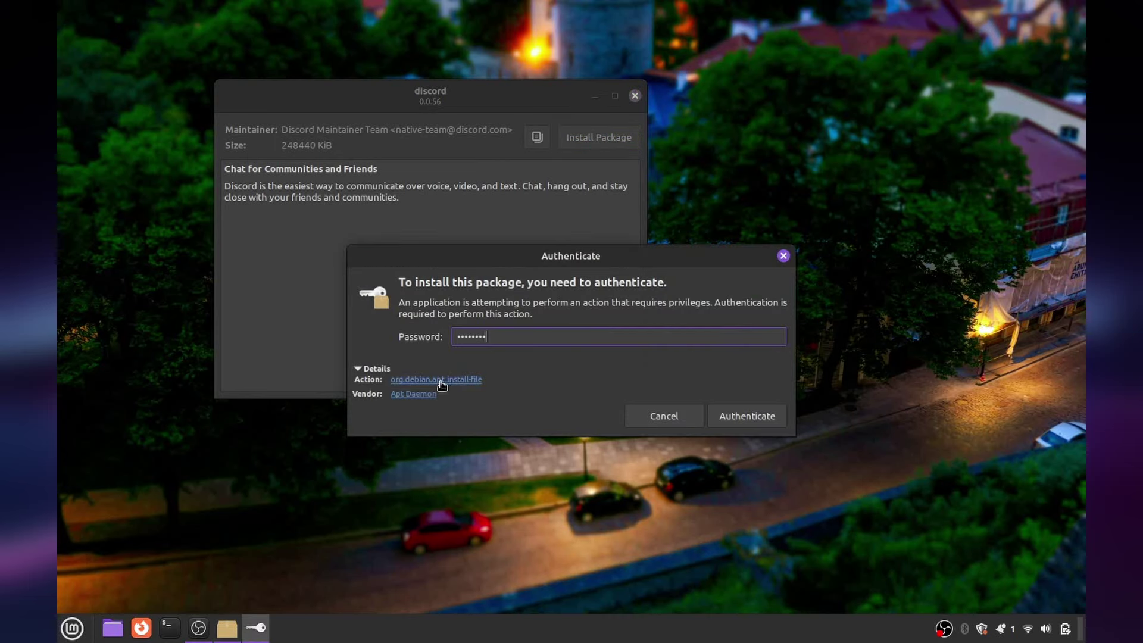
left_click(744, 414)
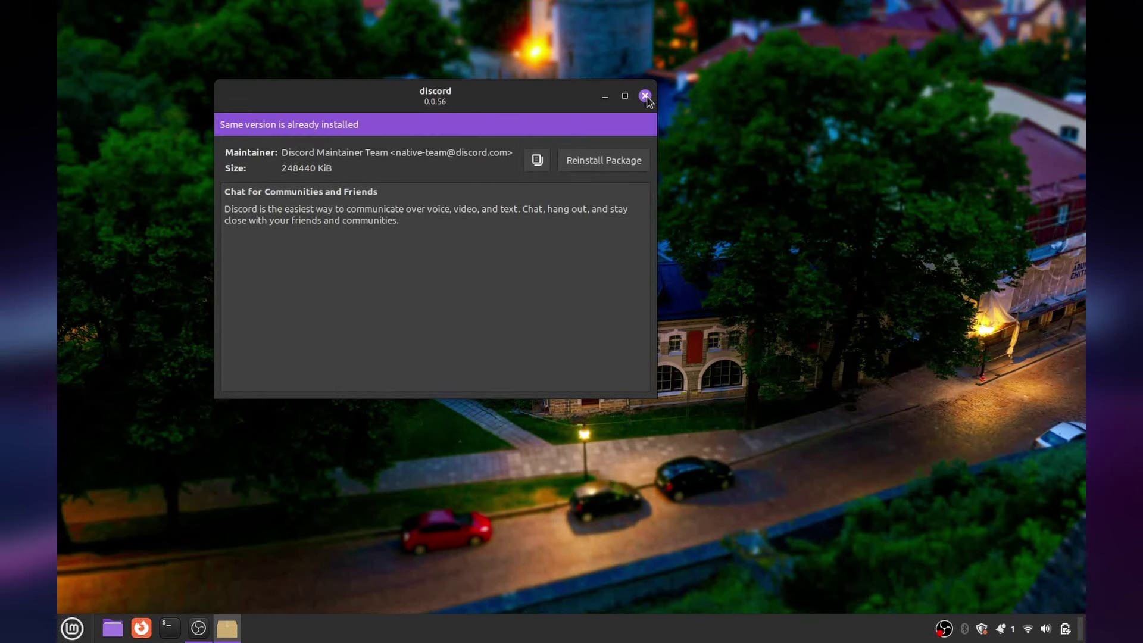
Close the installer and search the application menu for 'discor'
left_click(647, 98)
key("super")
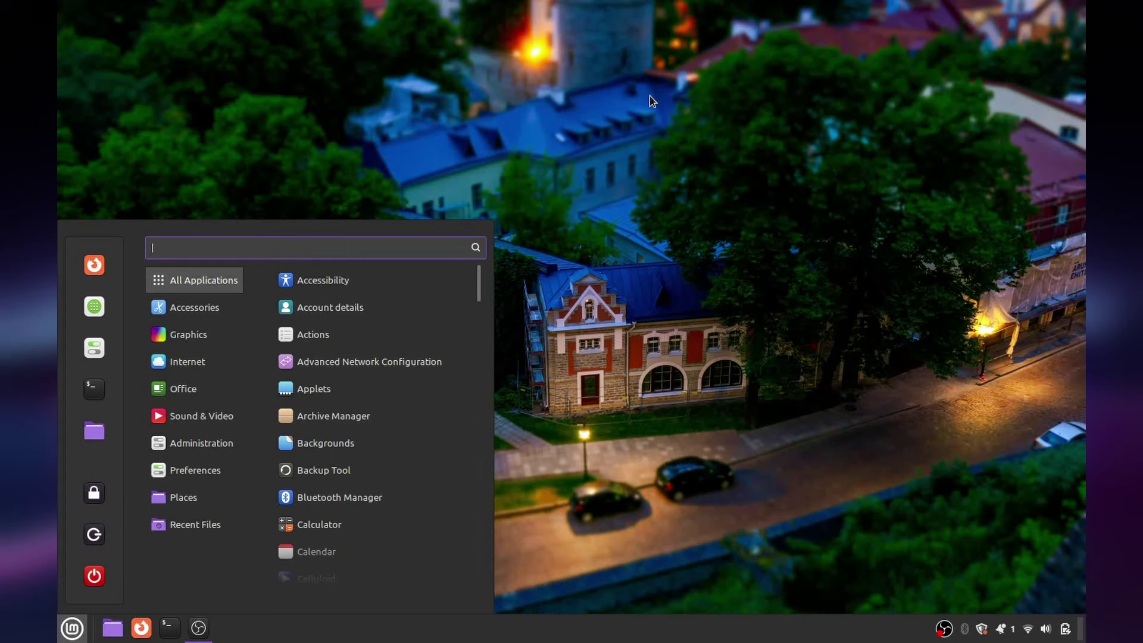
type("discor")
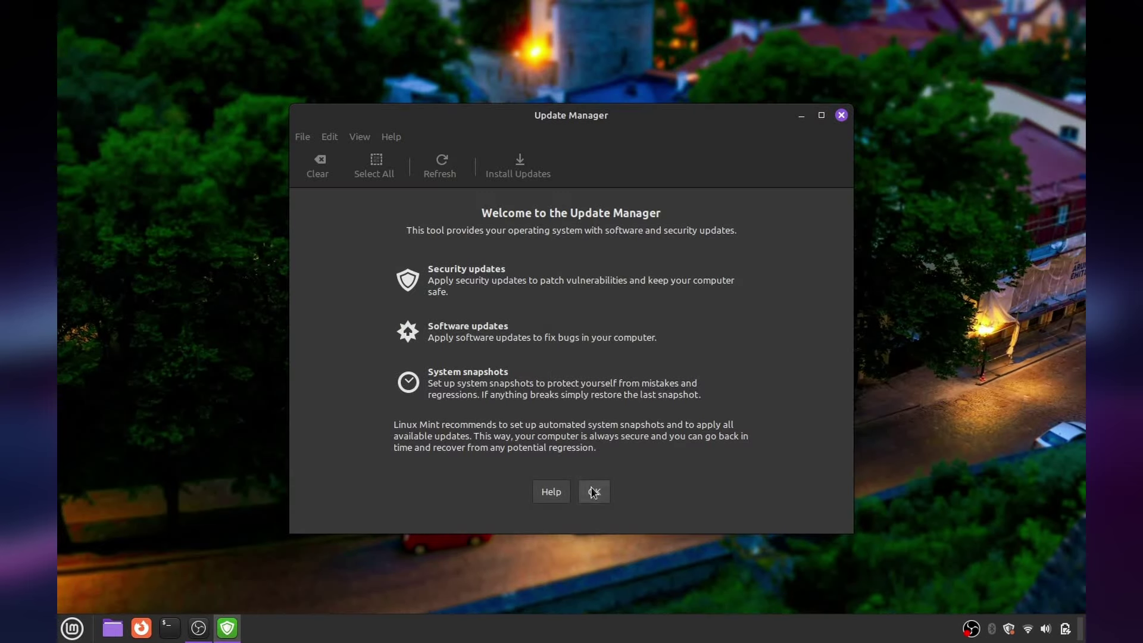
Launch Update Manager, move its window aside and authenticate with the administrator password
left_click(593, 491)
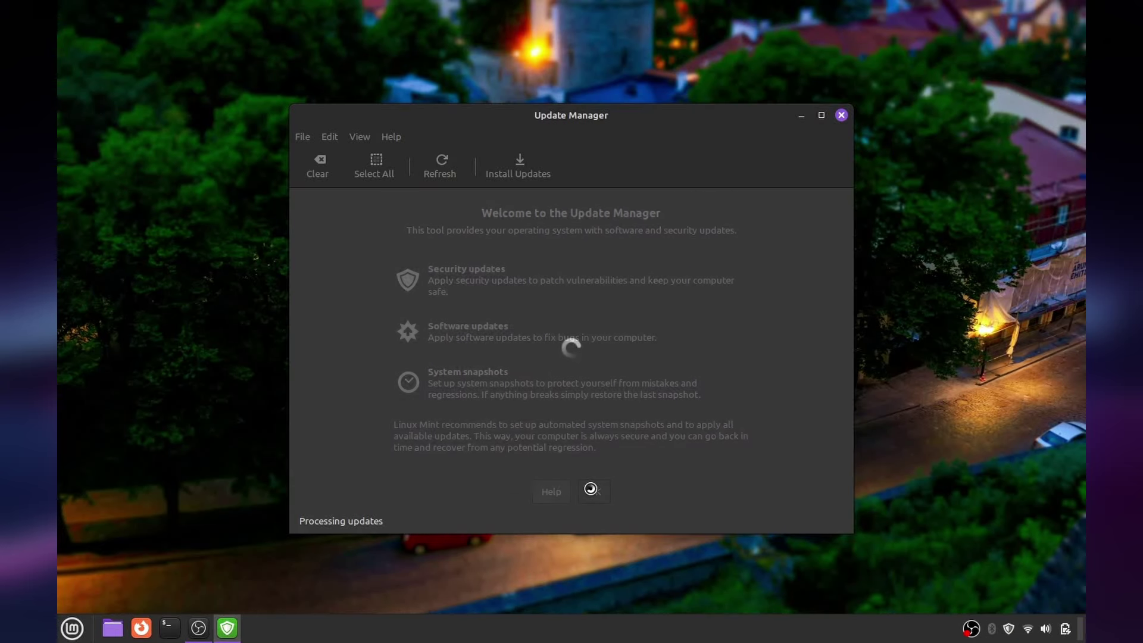
left_click_drag(643, 122, 749, 65)
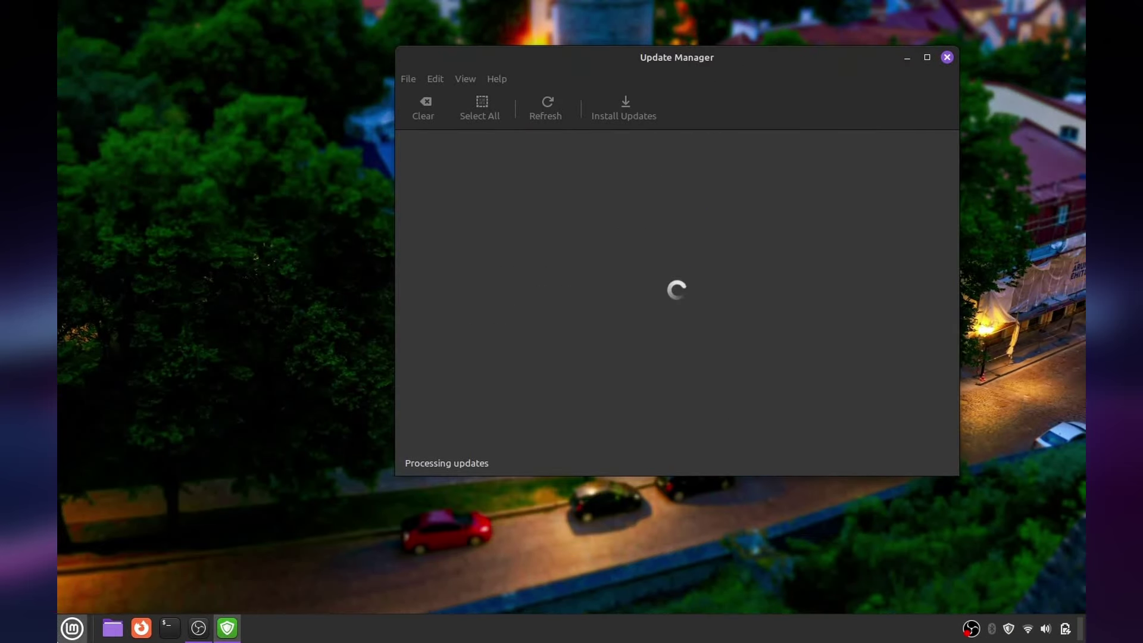
type("••••••••••••")
key("Return")
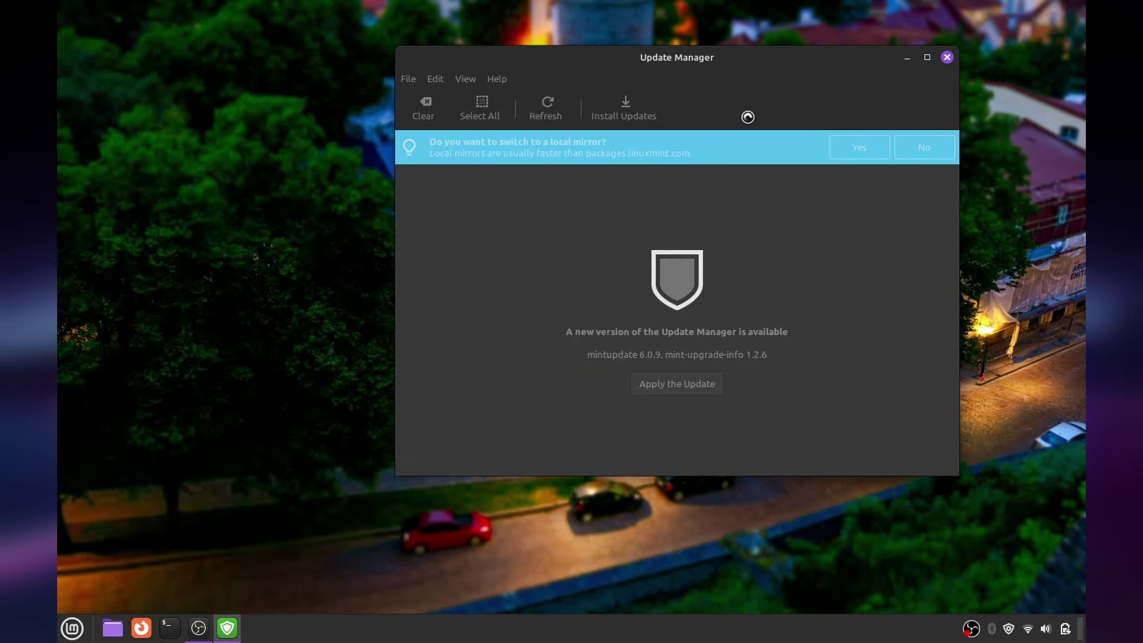
Switch the Main and Base sources to the mirror.aarnet.edu.au mirror and apply to refresh the cache
left_click(72, 628)
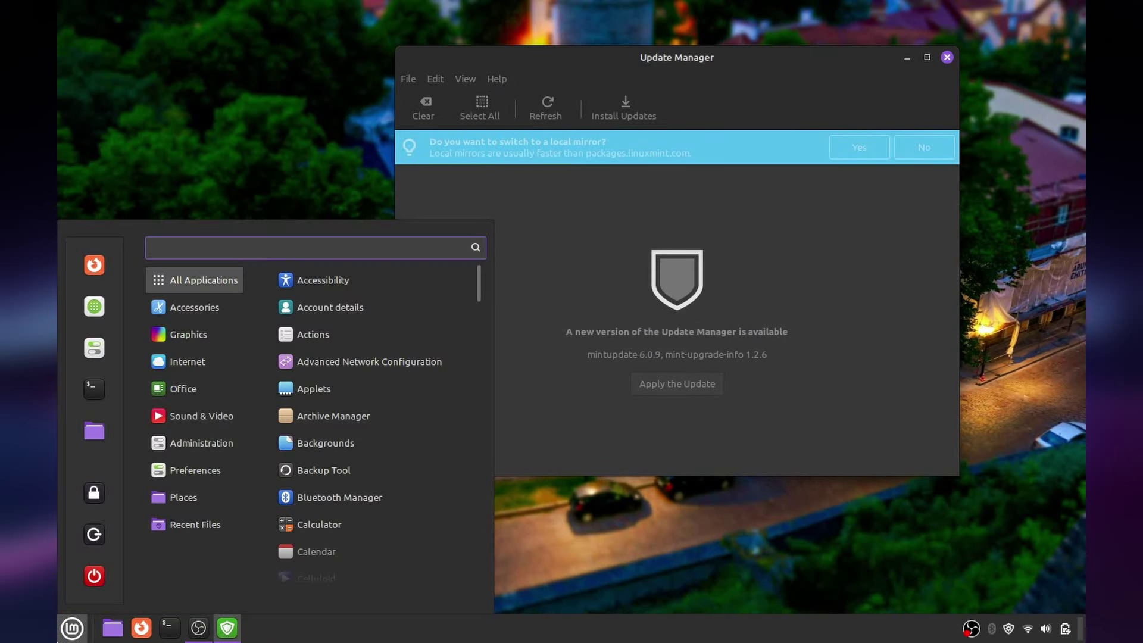
left_click(504, 624)
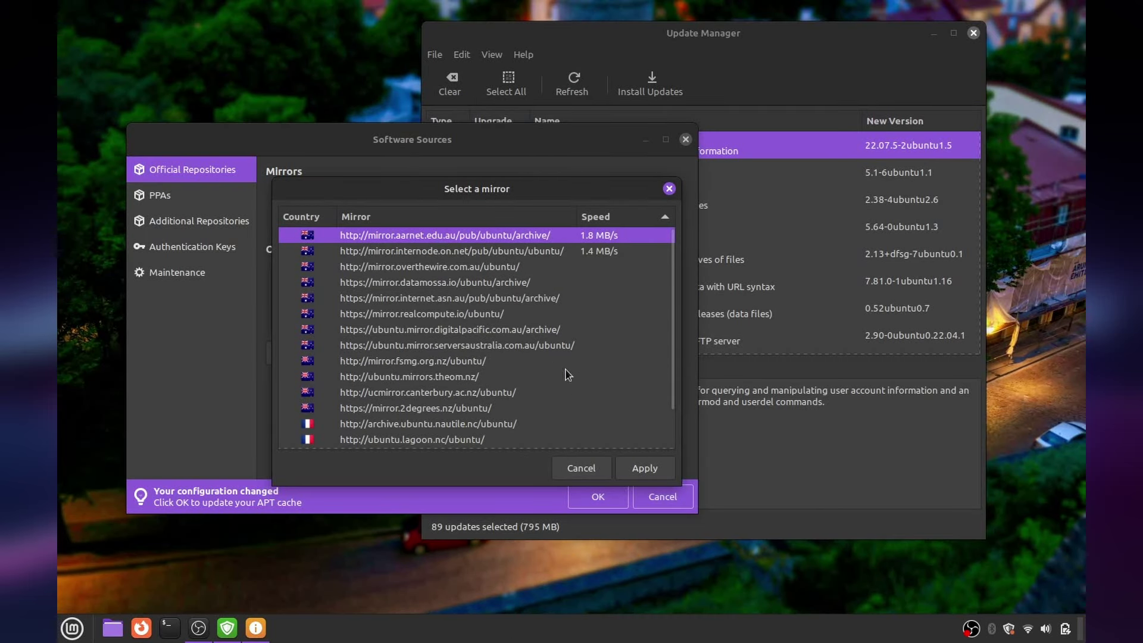
left_click(636, 463)
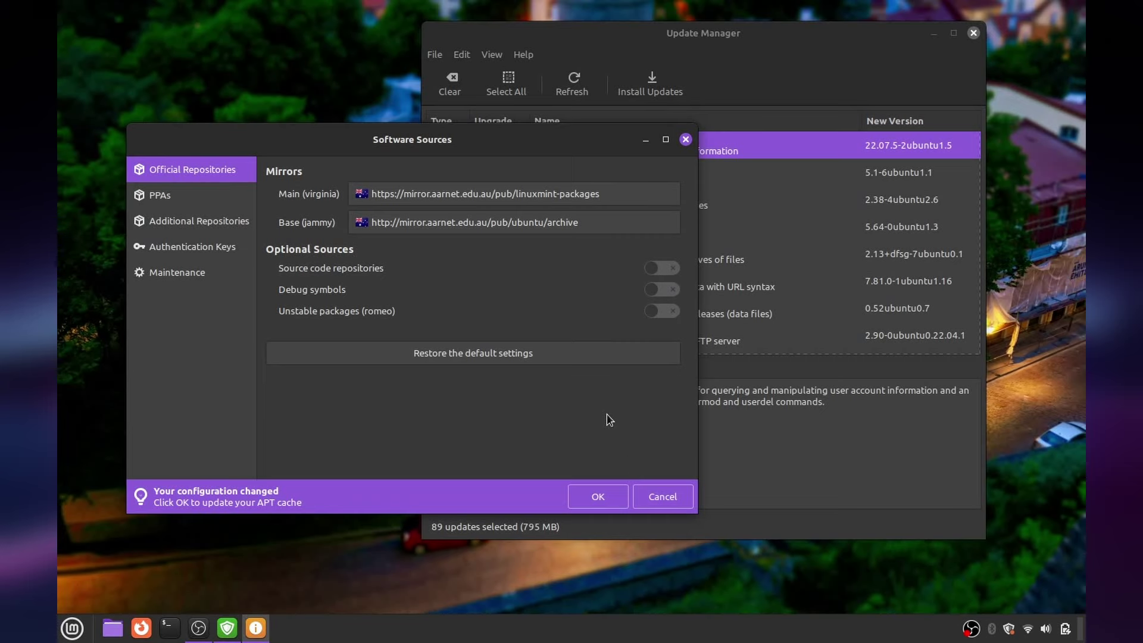
left_click_drag(576, 146, 605, 132)
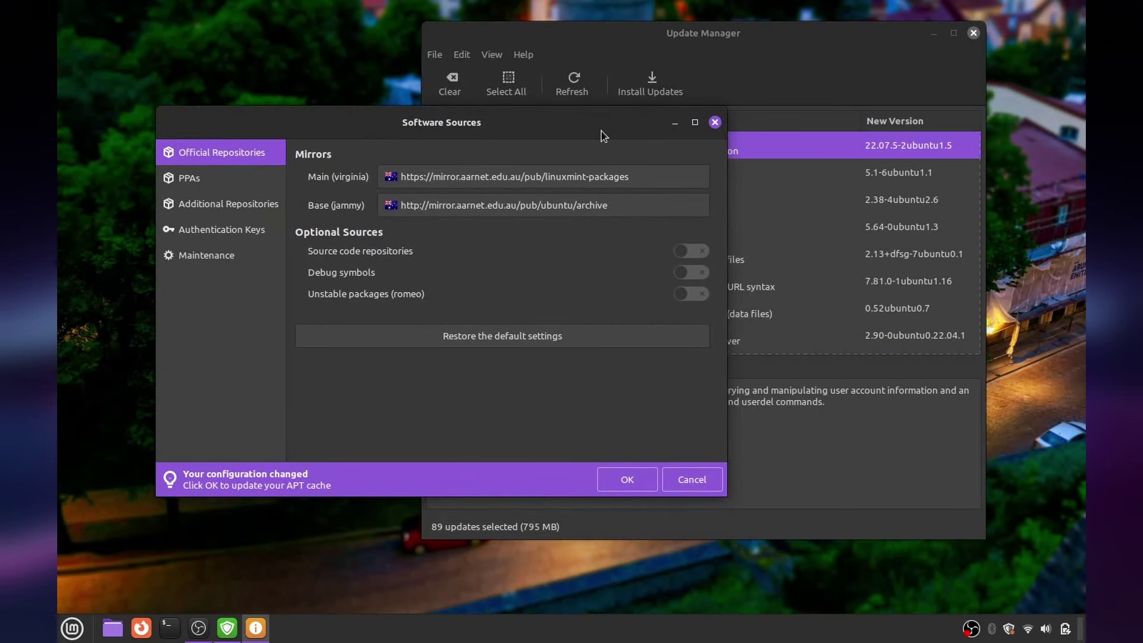
left_click(615, 477)
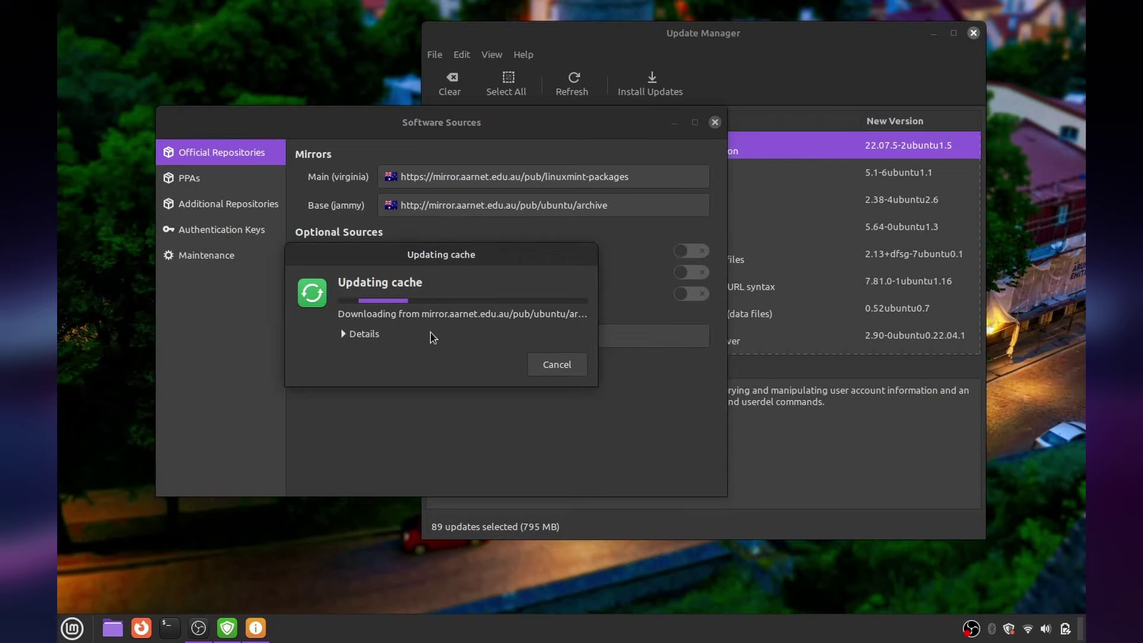